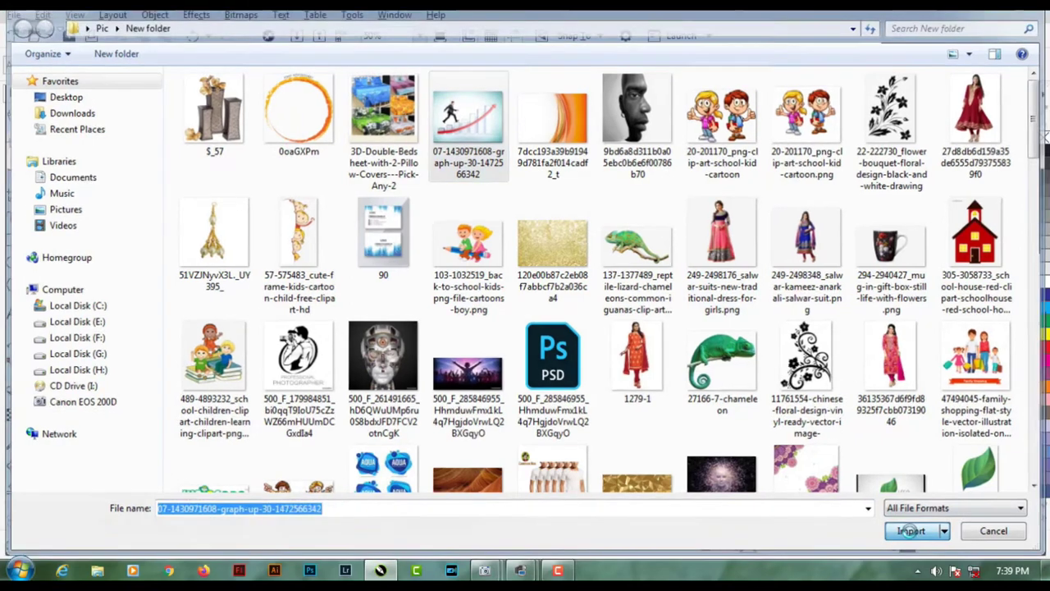
- Place the imported graph picture on the page below the heading and enlarge it to about 2,088 × 1,566 px
{"action": "left_click", "coordinate": [303, 224]}
{"action": "left_click_drag", "start_coordinate": [388, 289], "coordinate": [628, 424]}
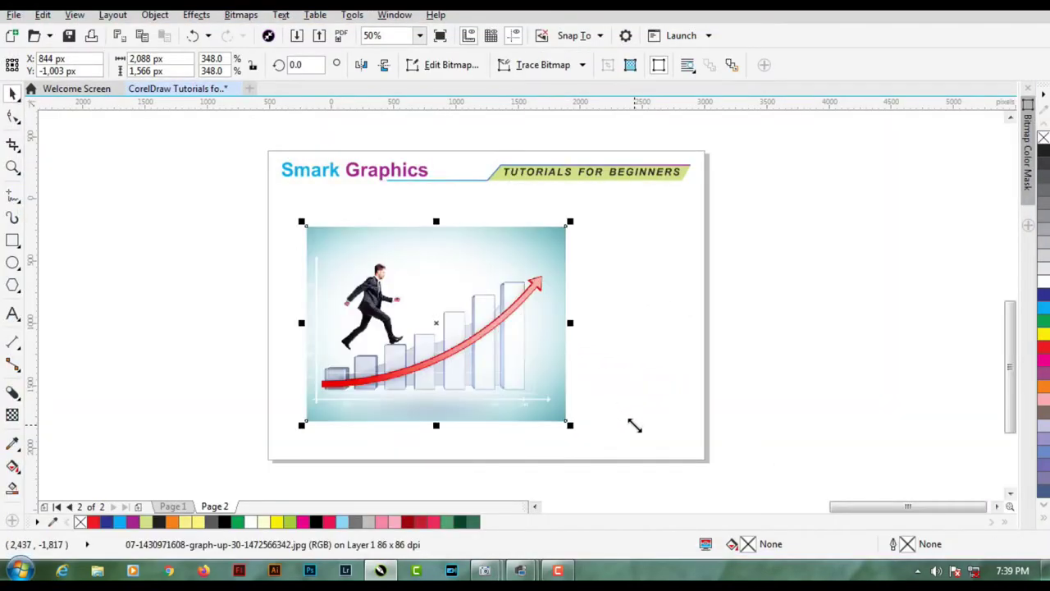
{"action": "left_click", "coordinate": [636, 302]}
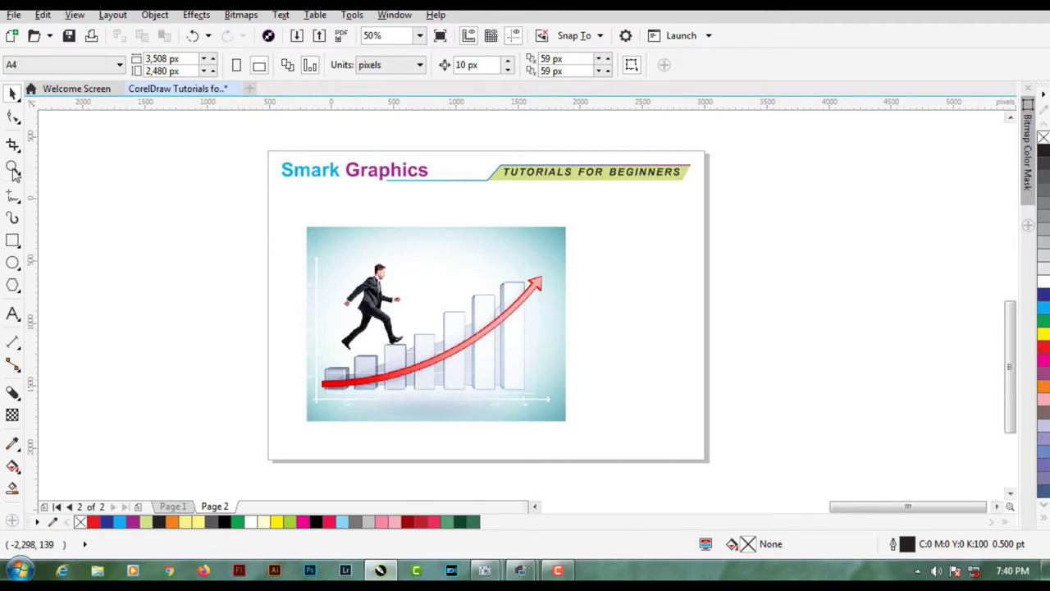
- Try the Crop tool with nothing selected, cropping to about 1,052 × 1,095 px around the running man, and undo the crop
{"action": "left_click", "coordinate": [12, 145]}
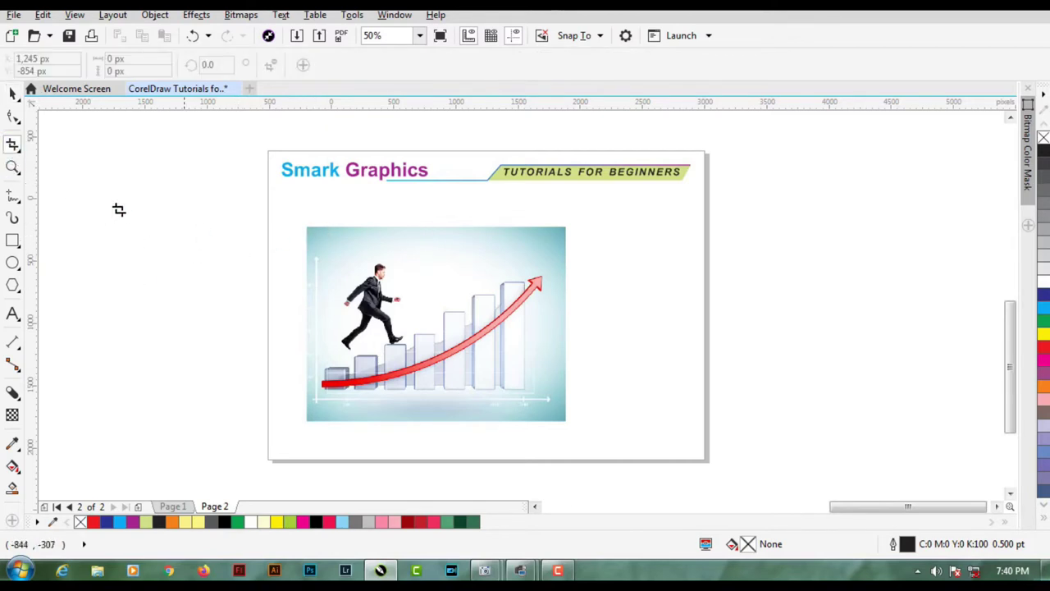
{"action": "left_click", "coordinate": [12, 145]}
{"action": "left_click", "coordinate": [51, 150]}
{"action": "left_click_drag", "start_coordinate": [309, 230], "coordinate": [439, 366]}
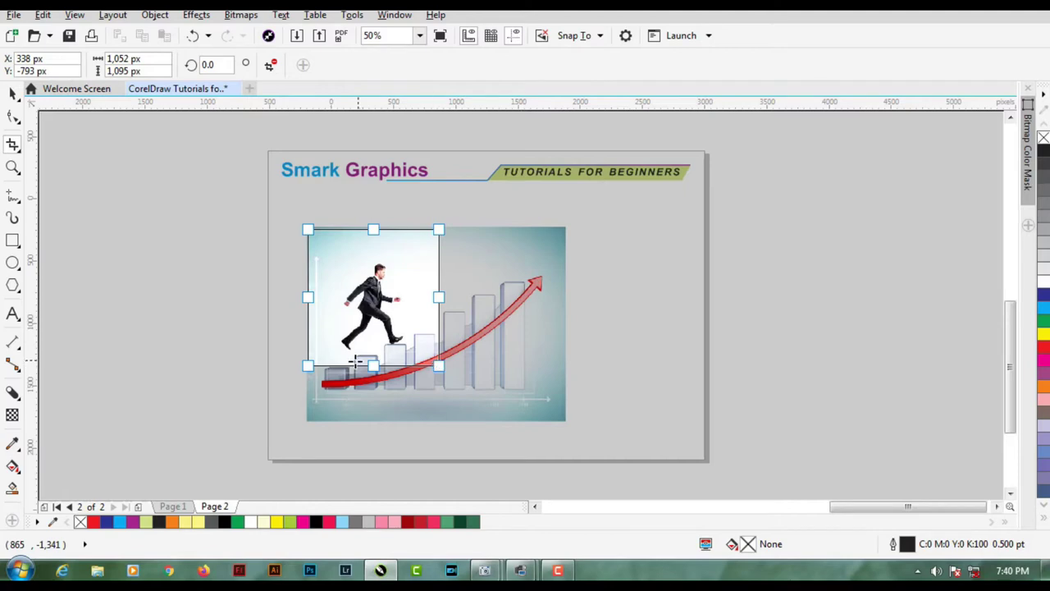
{"action": "double_click", "coordinate": [373, 301]}
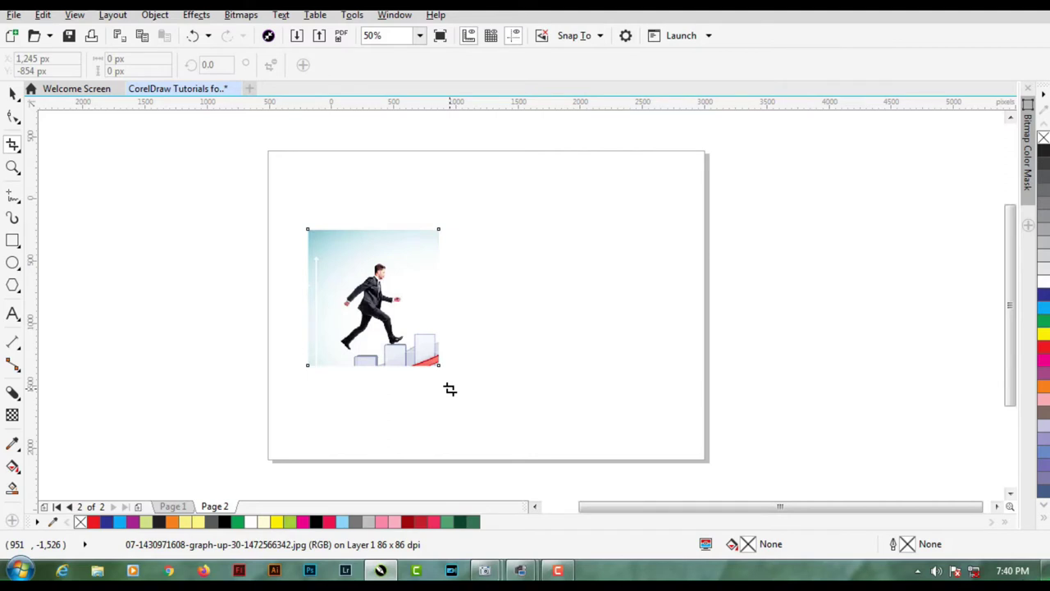
{"action": "key", "text": "ctrl+z"}
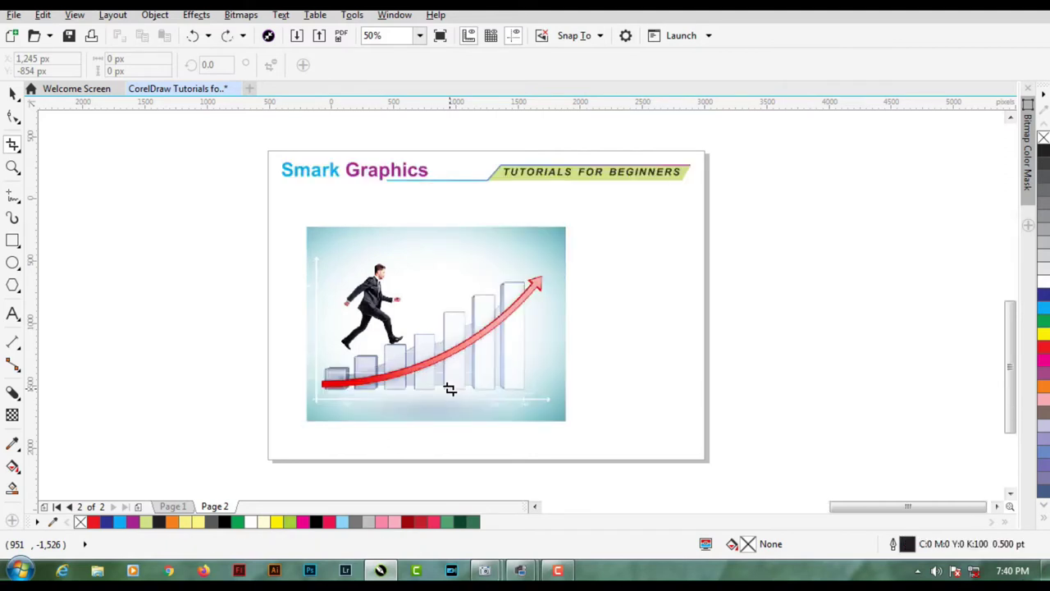
- Select the graph picture and draw a crop frame of about 854 × 1,065 px around the running man
{"action": "left_click", "coordinate": [12, 94]}
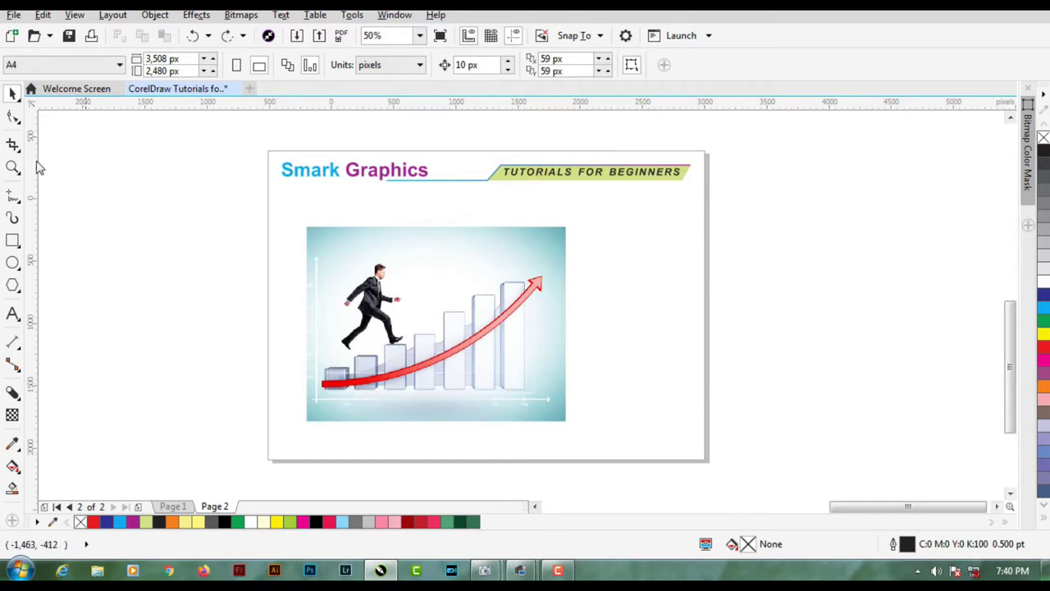
{"action": "left_click", "coordinate": [14, 145]}
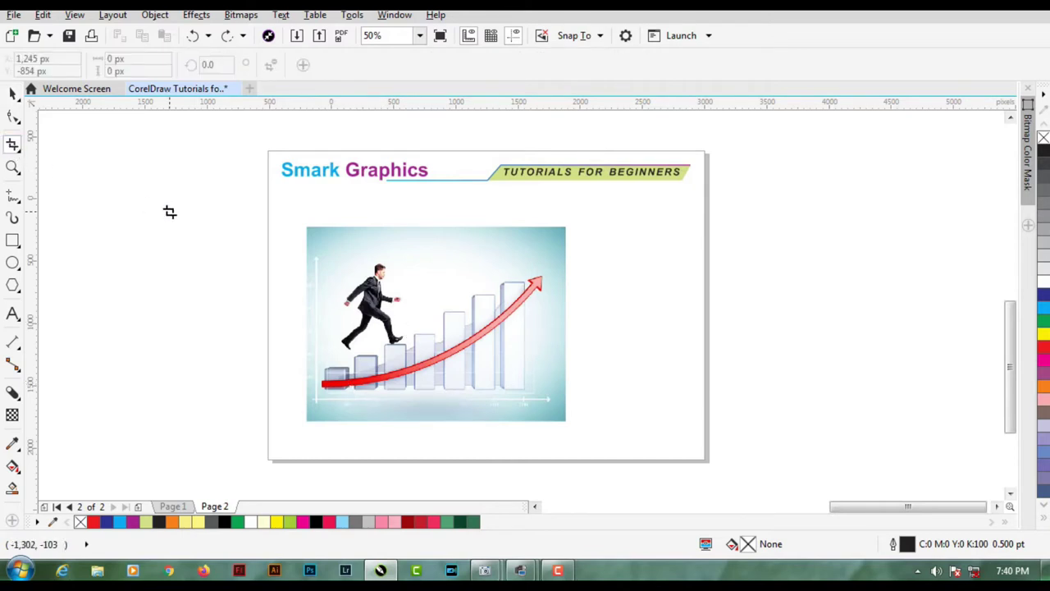
{"action": "left_click", "coordinate": [13, 95]}
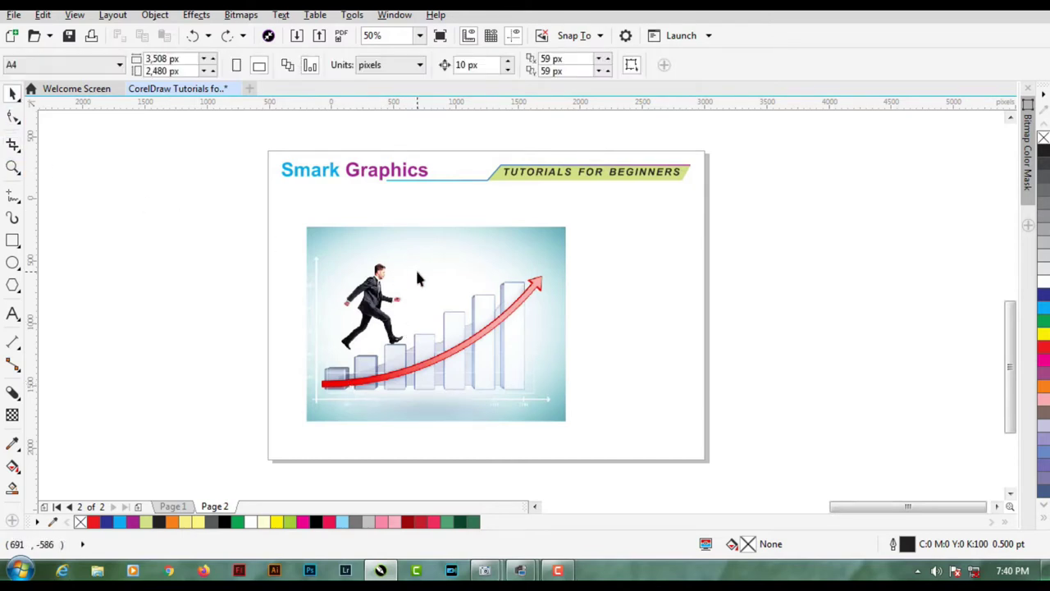
{"action": "left_click", "coordinate": [361, 287]}
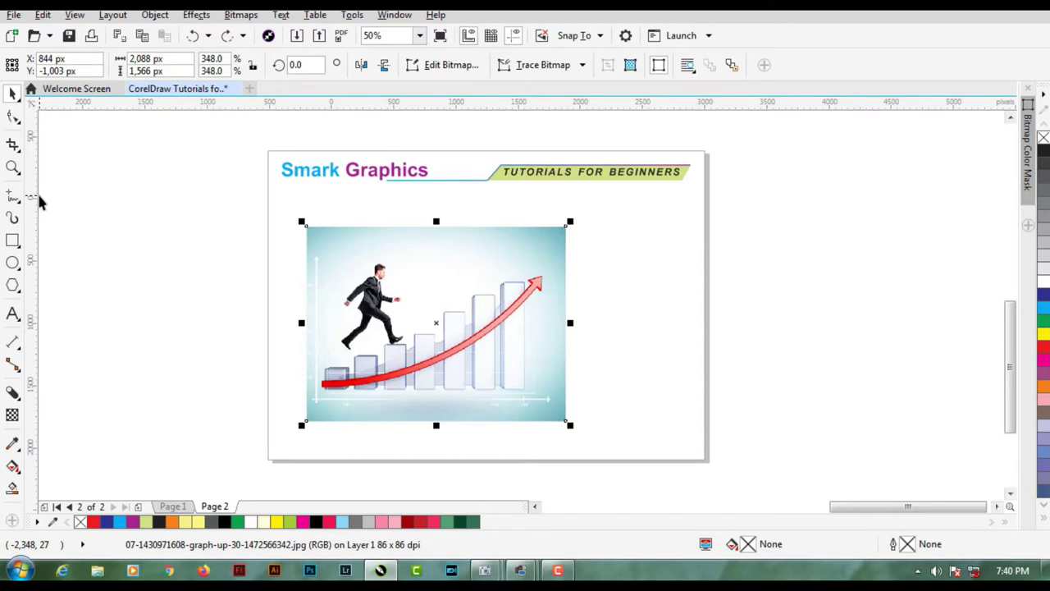
{"action": "left_click", "coordinate": [13, 145]}
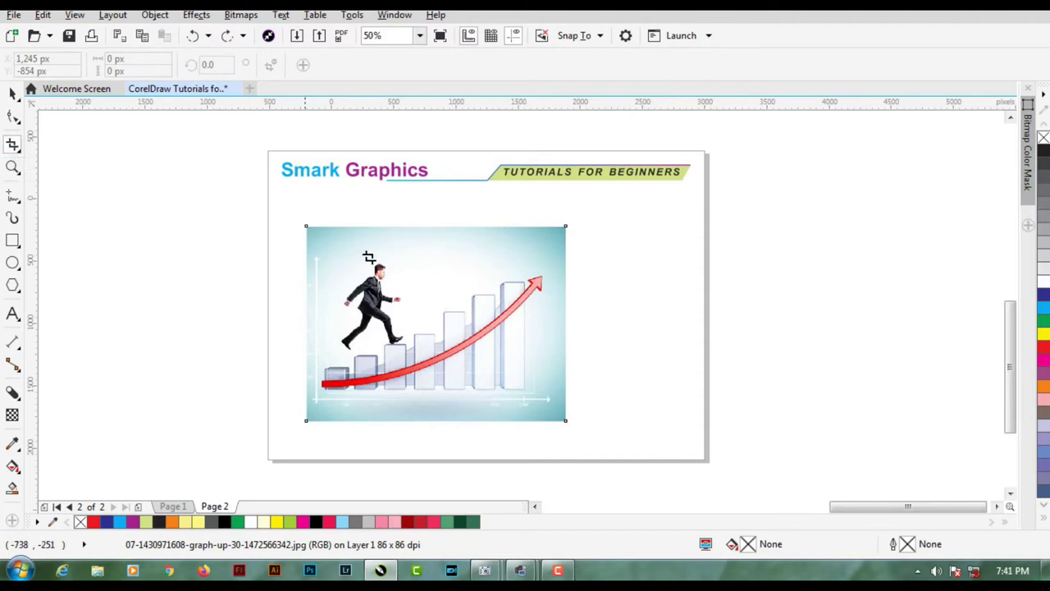
{"action": "left_click_drag", "start_coordinate": [308, 228], "coordinate": [414, 361]}
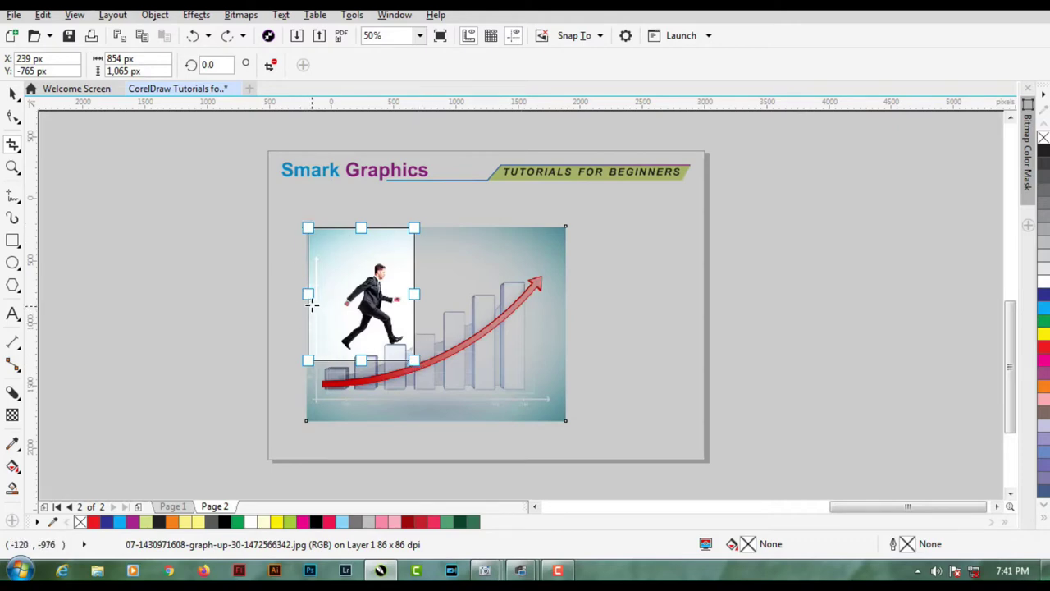
- Tighten the crop frame to about 594 × 780 px around the man, apply the crop and undo it
{"action": "left_click_drag", "start_coordinate": [309, 293], "coordinate": [334, 293]}
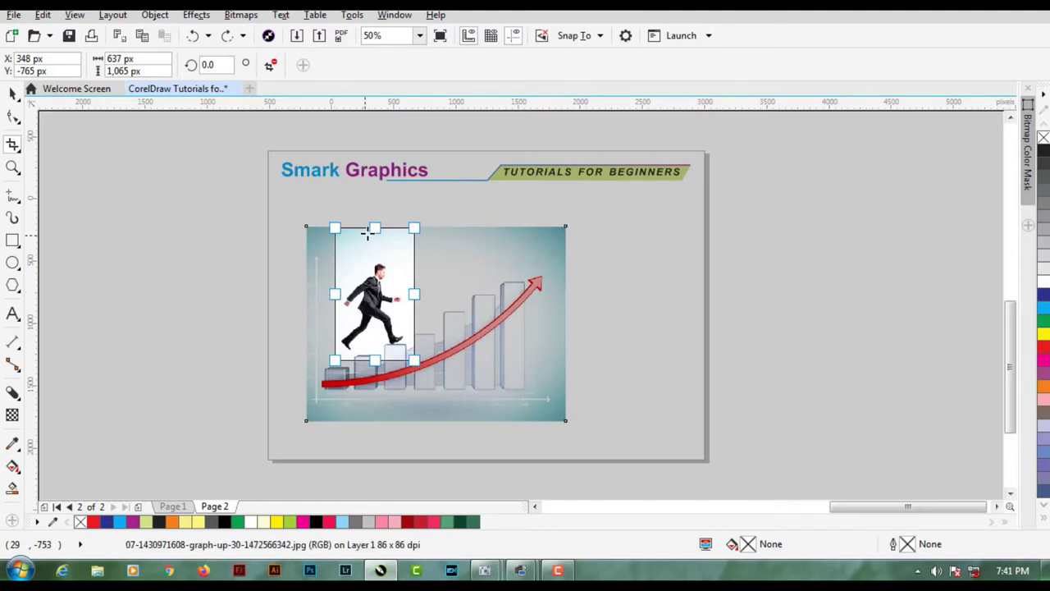
{"action": "left_click_drag", "start_coordinate": [375, 228], "coordinate": [375, 257]}
{"action": "left_click_drag", "start_coordinate": [374, 361], "coordinate": [374, 355]}
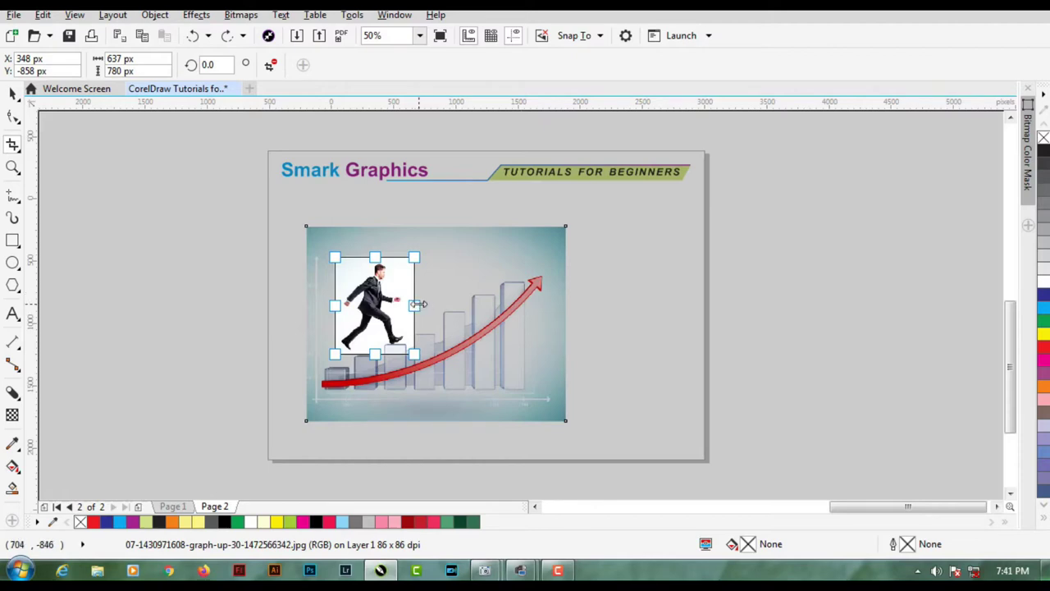
{"action": "left_click_drag", "start_coordinate": [415, 307], "coordinate": [408, 307]}
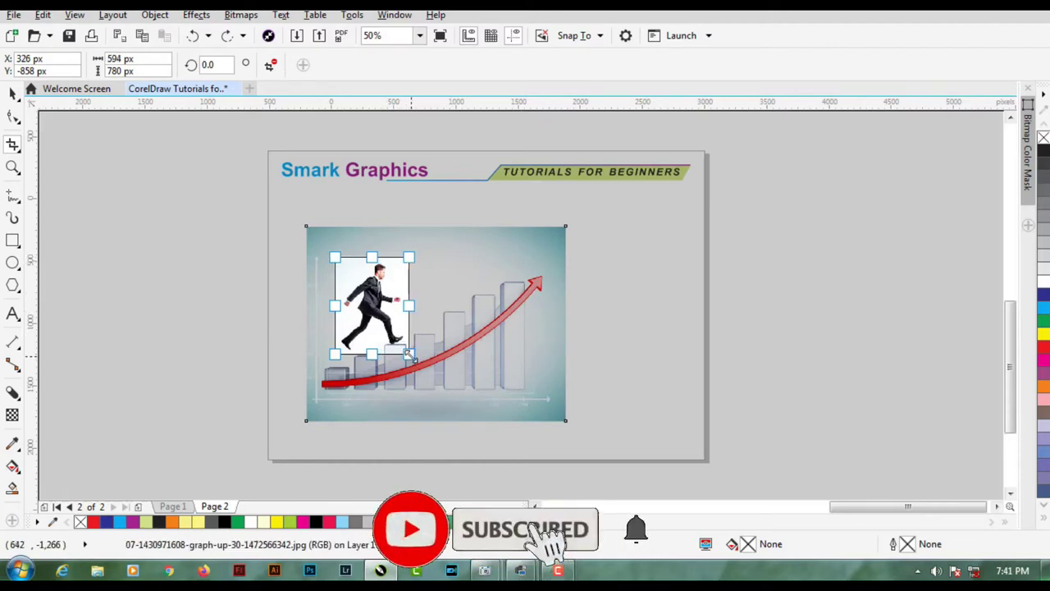
{"action": "double_click", "coordinate": [372, 304]}
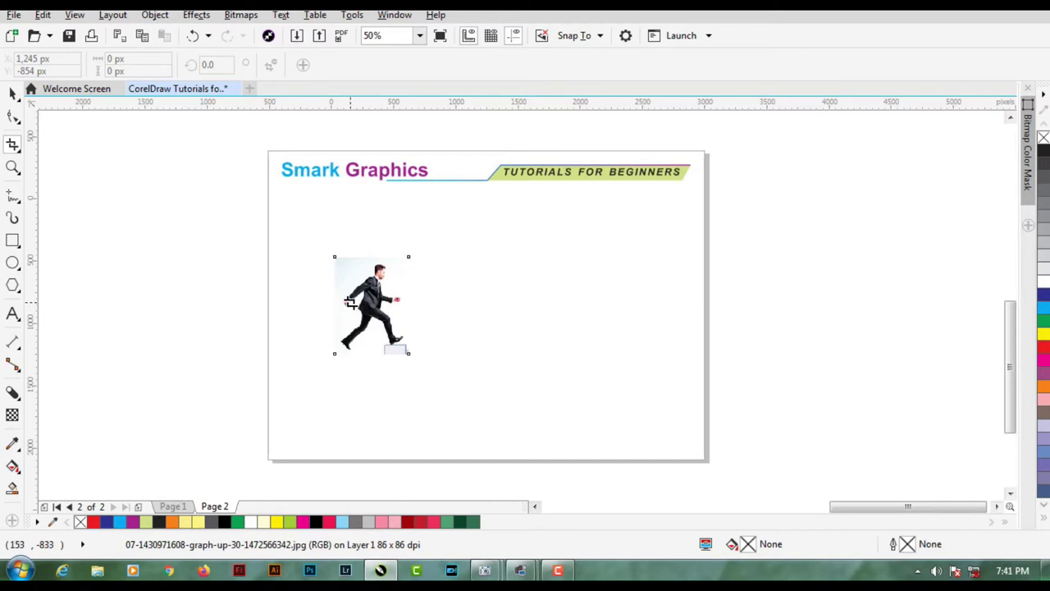
{"action": "key", "text": "ctrl+z"}
- Crop the picture to about 675 × 798 px around the running man and move it up beneath the Smark Graphics heading
{"action": "mouse_move", "coordinate": [330, 252]}
{"action": "left_mouse_down"}
{"action": "mouse_move", "coordinate": [354, 339]}
{"action": "mouse_move", "coordinate": [416, 352]}
{"action": "left_mouse_up"}
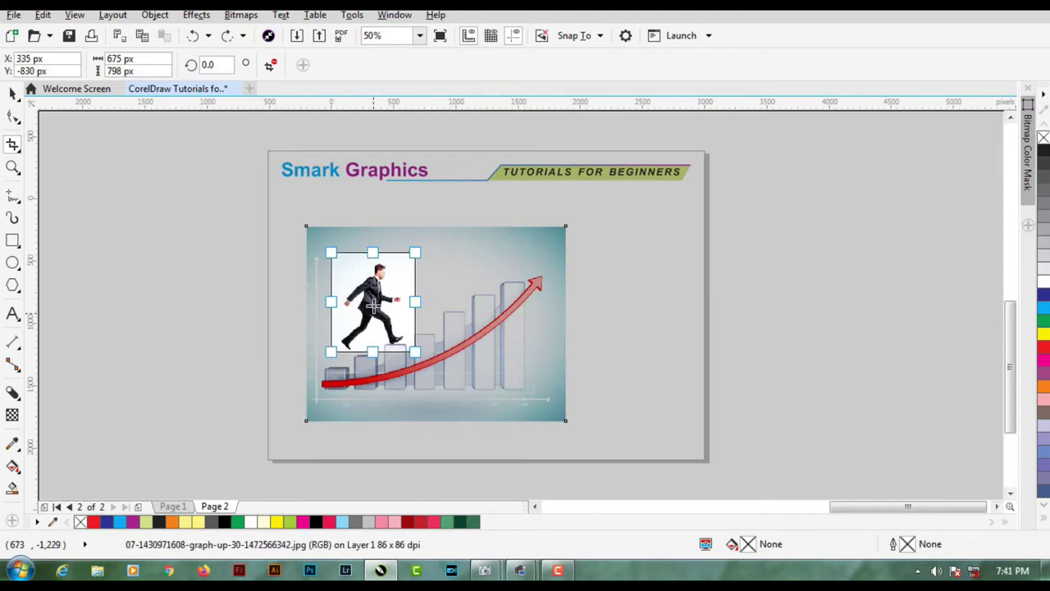
{"action": "double_click", "coordinate": [374, 300]}
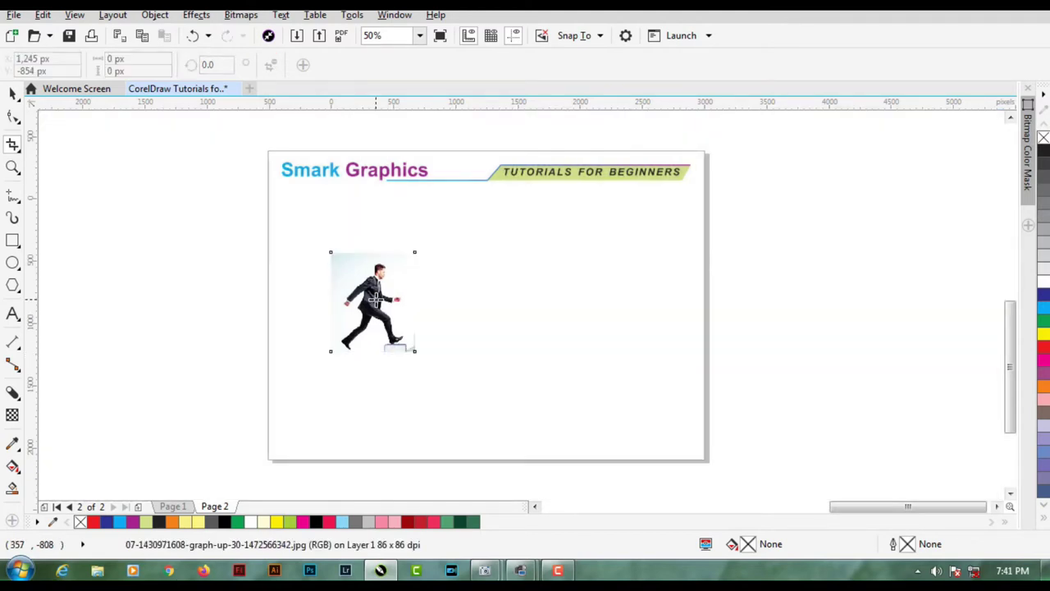
{"action": "left_click", "coordinate": [13, 93]}
{"action": "left_click_drag", "start_coordinate": [379, 305], "coordinate": [334, 255]}
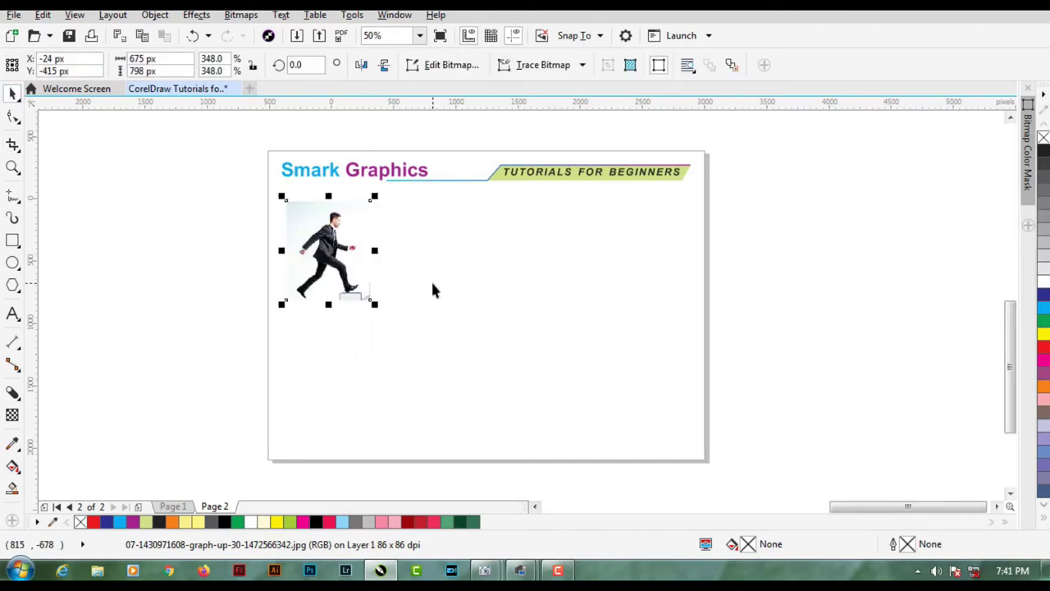
{"action": "left_click", "coordinate": [432, 289]}
{"action": "left_click", "coordinate": [374, 287]}
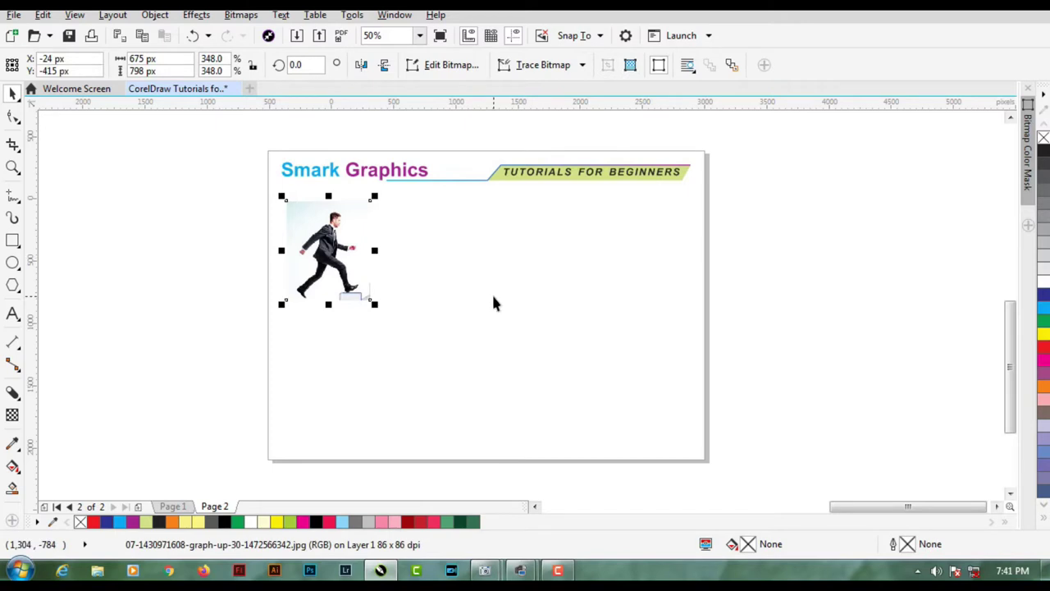
- Use the Zoom tool to magnify the page stepwise to 404% and zoom back out to 50%
{"action": "left_click", "coordinate": [13, 145]}
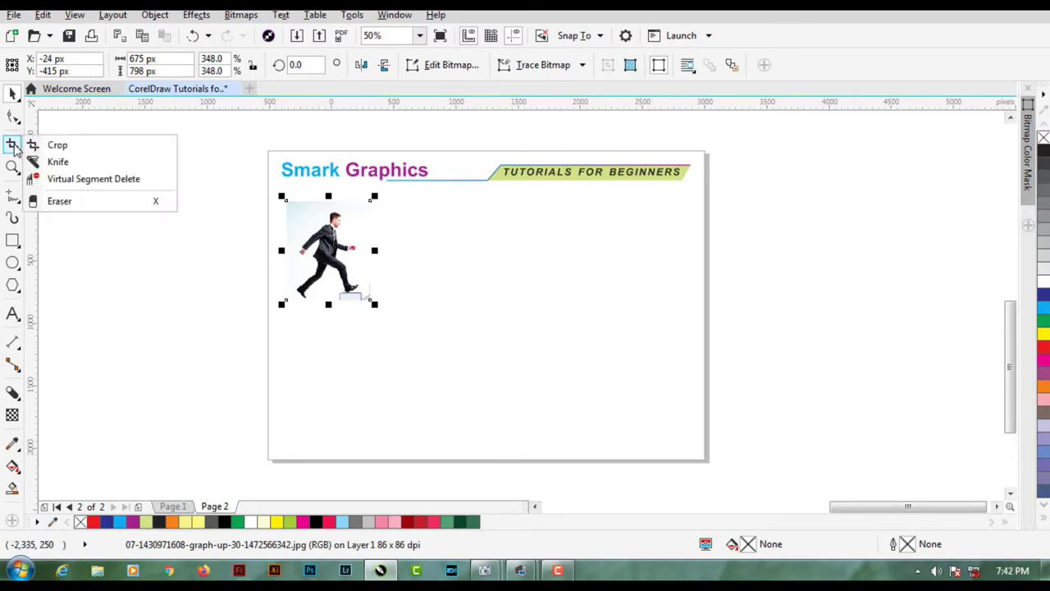
{"action": "left_click", "coordinate": [51, 144]}
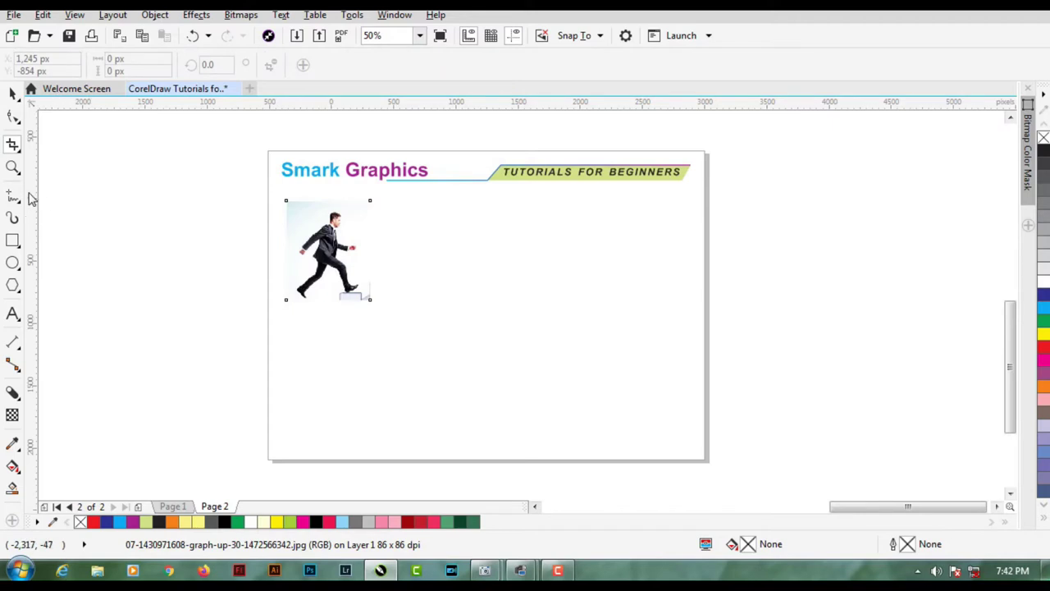
{"action": "left_click", "coordinate": [14, 168]}
{"action": "left_click", "coordinate": [57, 167]}
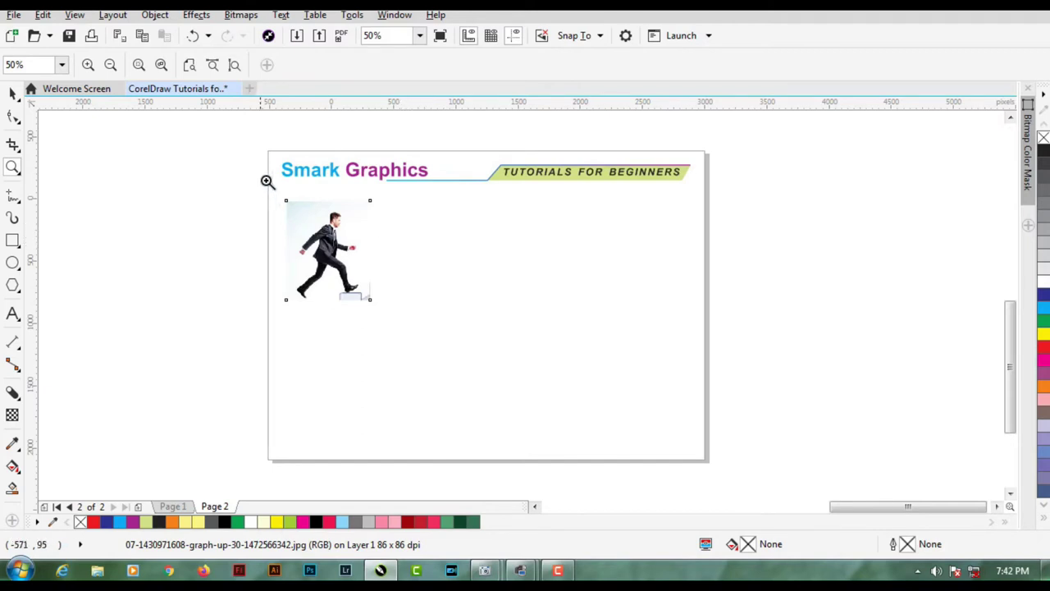
{"action": "left_click", "coordinate": [493, 246]}
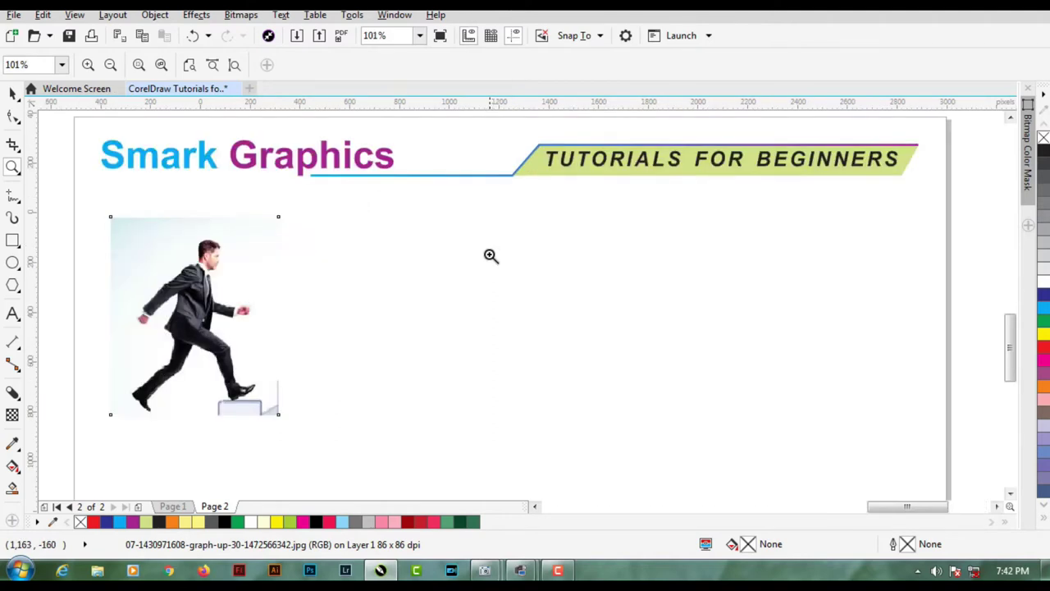
{"action": "left_click", "coordinate": [490, 255]}
{"action": "left_click", "coordinate": [491, 256]}
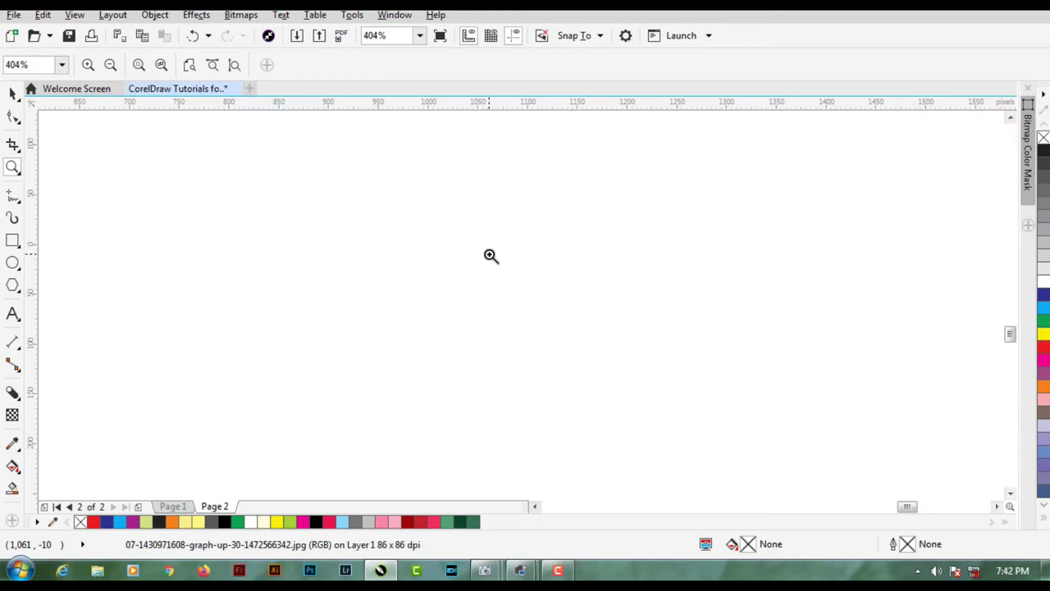
{"action": "left_click", "coordinate": [490, 256], "text": "shift"}
{"action": "left_click", "coordinate": [490, 256], "text": "shift"}
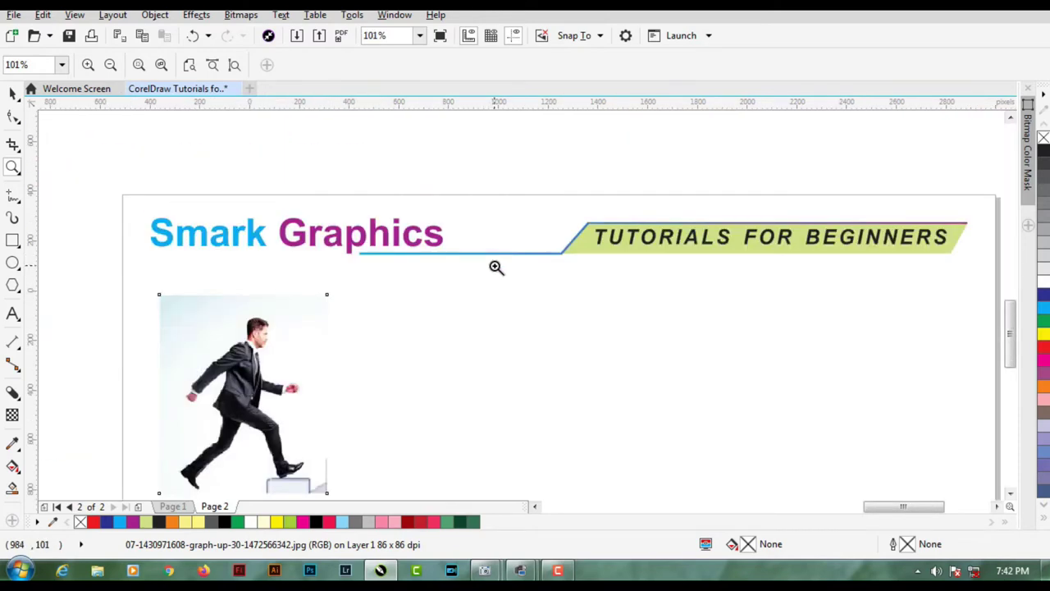
{"action": "left_click", "coordinate": [496, 267], "text": "shift"}
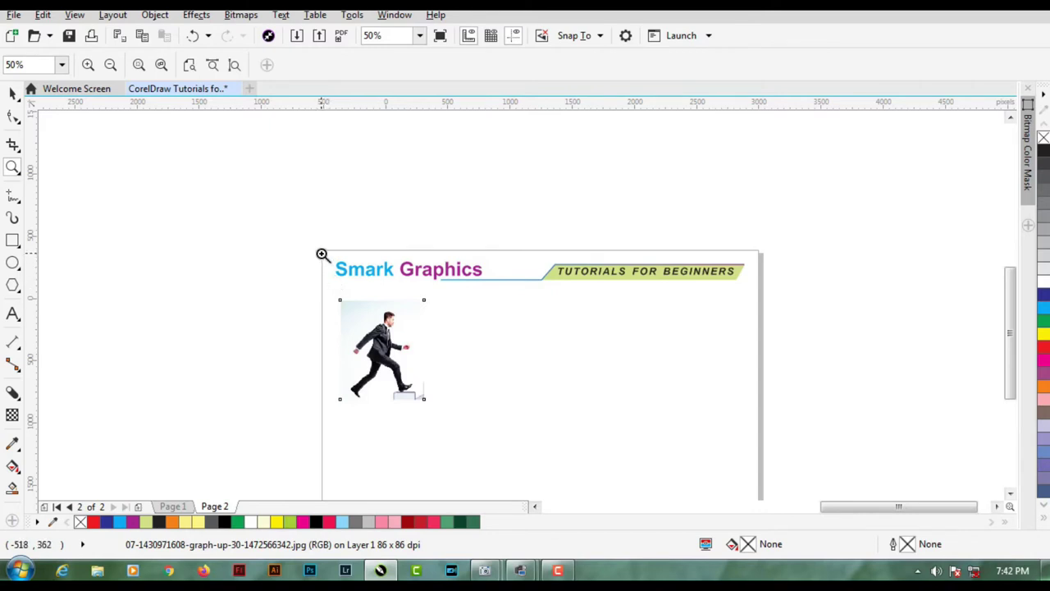
- Zoom in on an area framed around the Smark Graphics heading and return to the 50% view
{"action": "left_click_drag", "start_coordinate": [322, 254], "coordinate": [499, 290]}
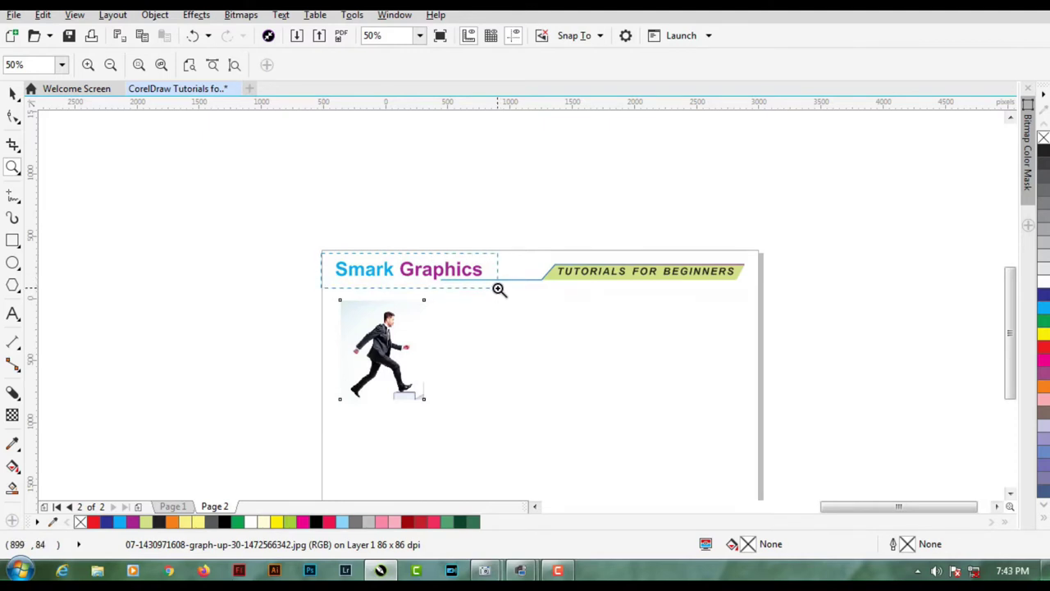
{"action": "left_click_drag", "start_coordinate": [499, 289], "coordinate": [499, 289]}
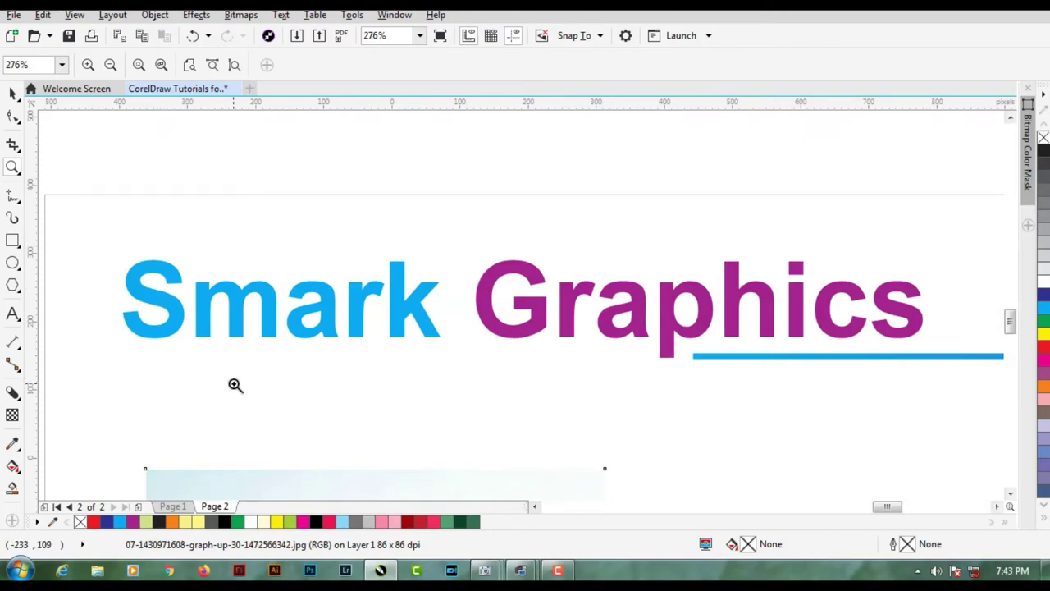
{"action": "right_click", "coordinate": [486, 377]}
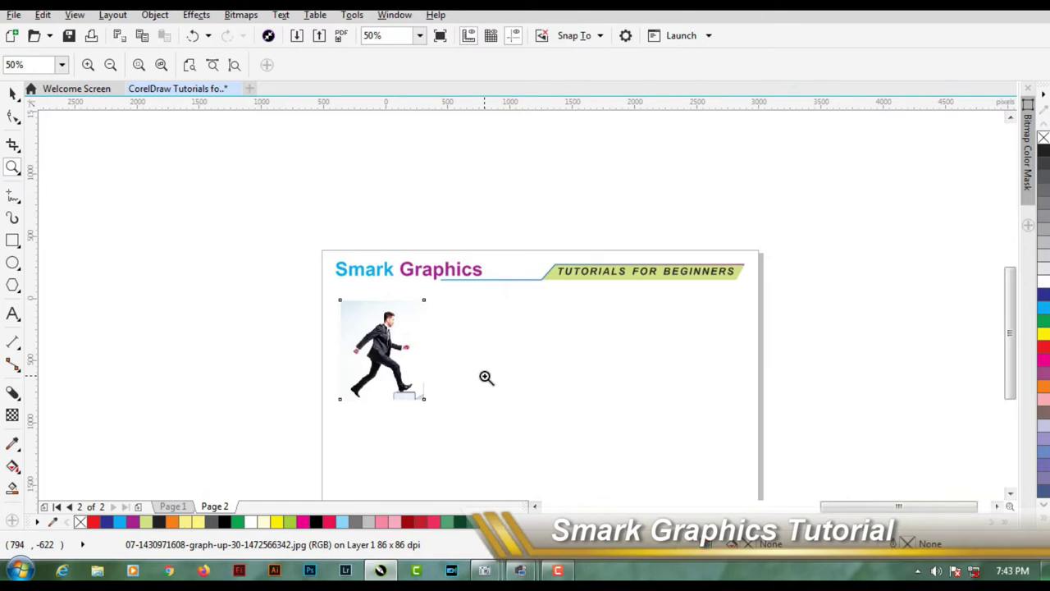
- Zoom out to 25% and magnify framed areas: first the upper part of the page, and finally the whole page
{"action": "key", "text": "alt"}
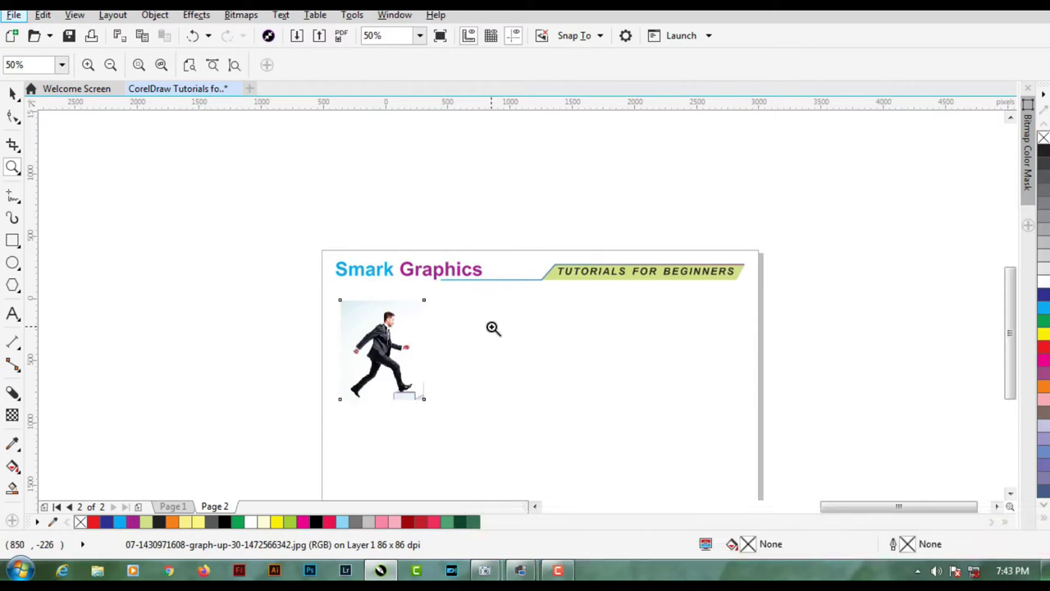
{"action": "left_click", "coordinate": [492, 328], "text": "shift"}
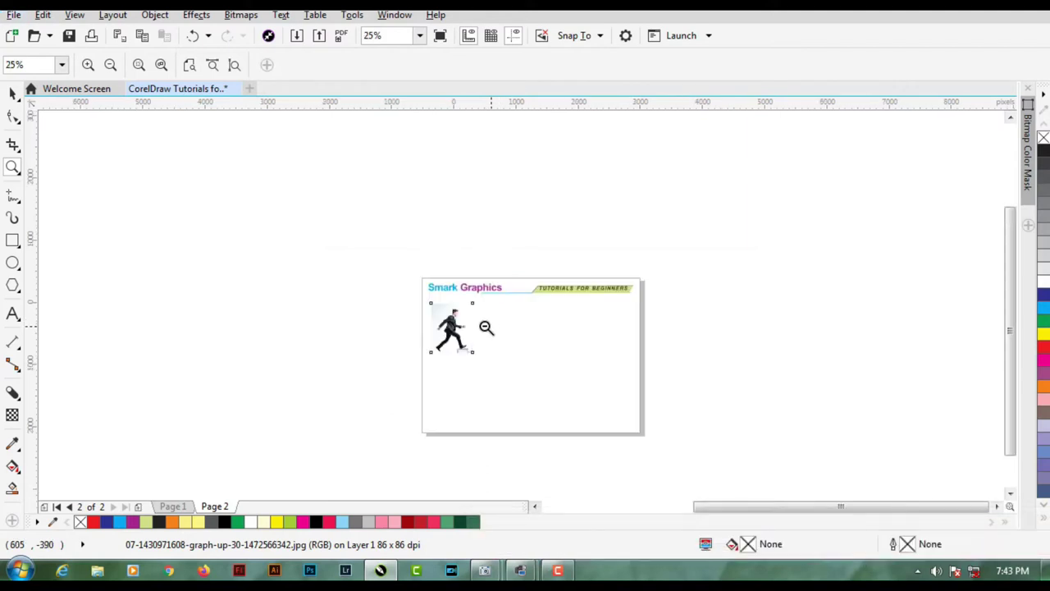
{"action": "left_click_drag", "start_coordinate": [416, 278], "coordinate": [668, 367]}
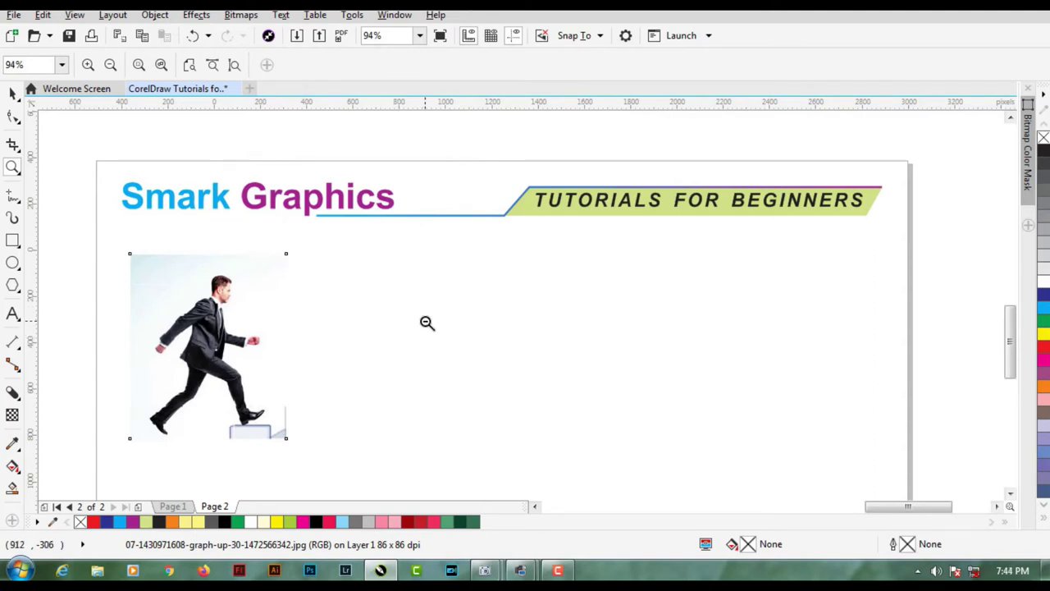
{"action": "left_click", "coordinate": [427, 323], "text": "shift"}
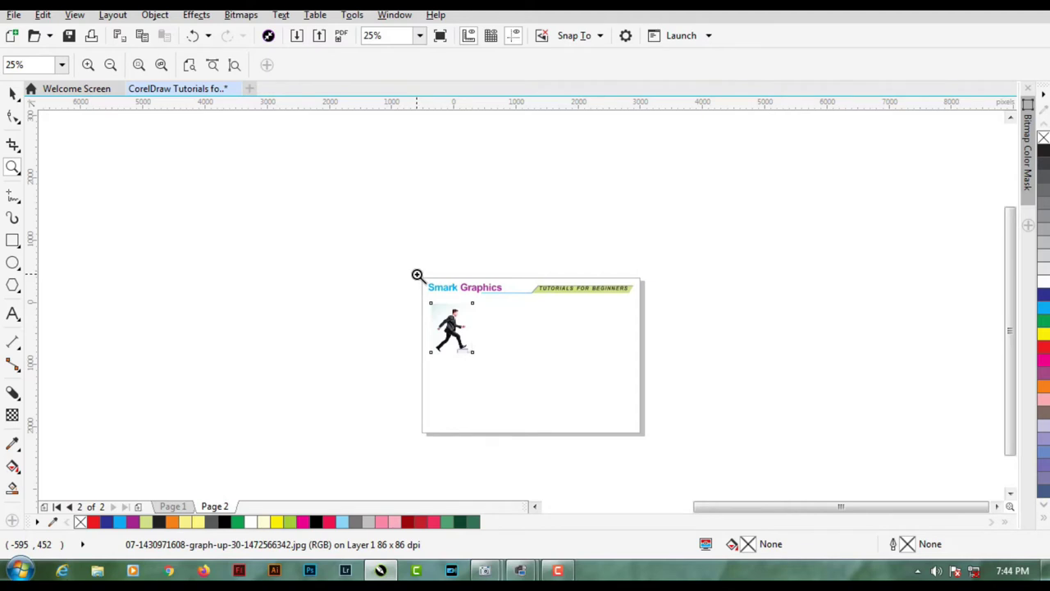
{"action": "left_click_drag", "start_coordinate": [418, 275], "coordinate": [651, 438]}
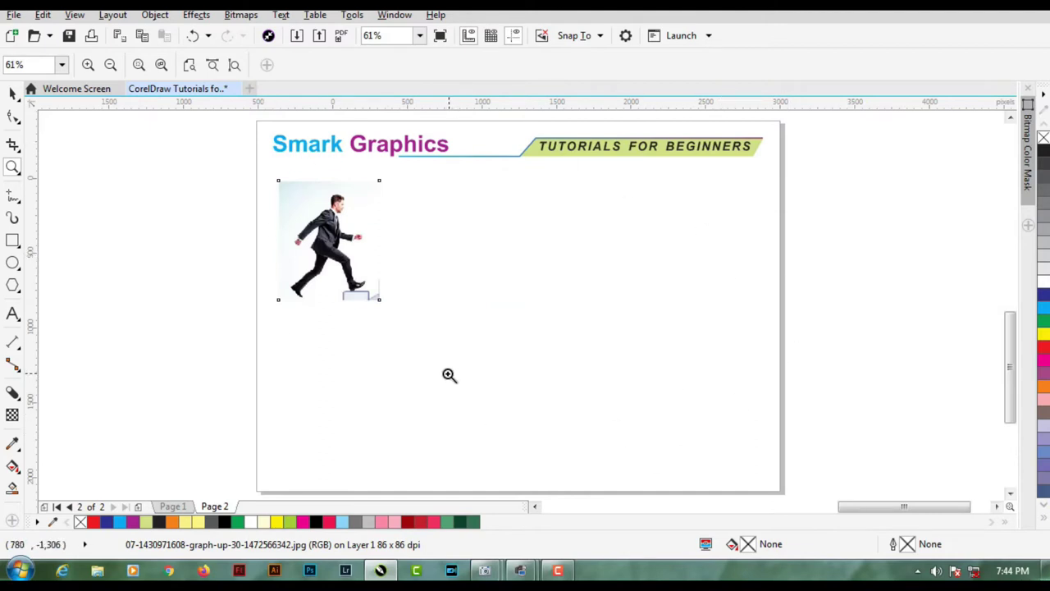
{"action": "left_click", "coordinate": [13, 95]}
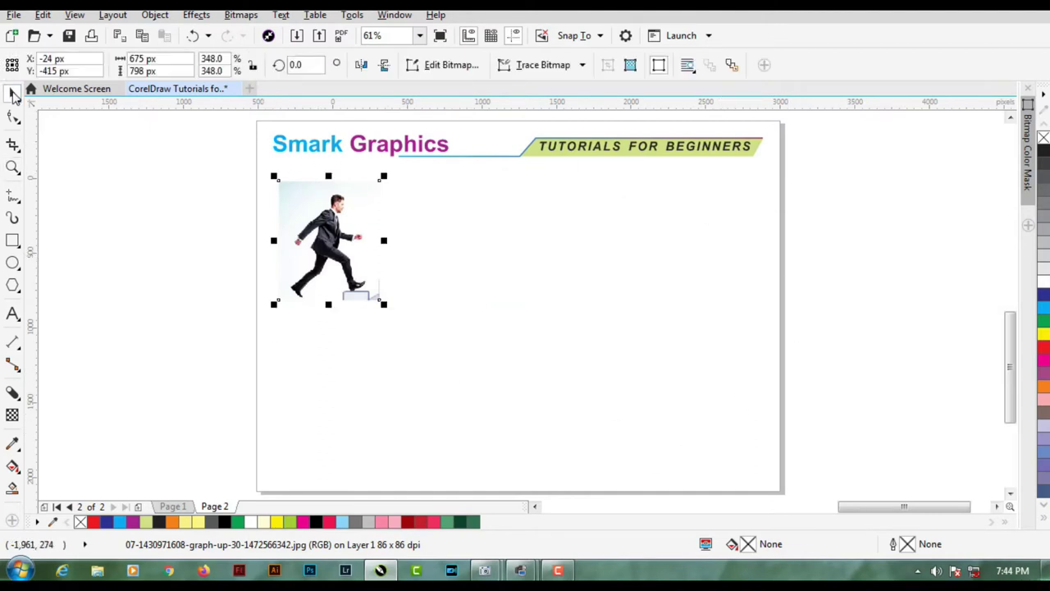
{"action": "left_click", "coordinate": [13, 197]}
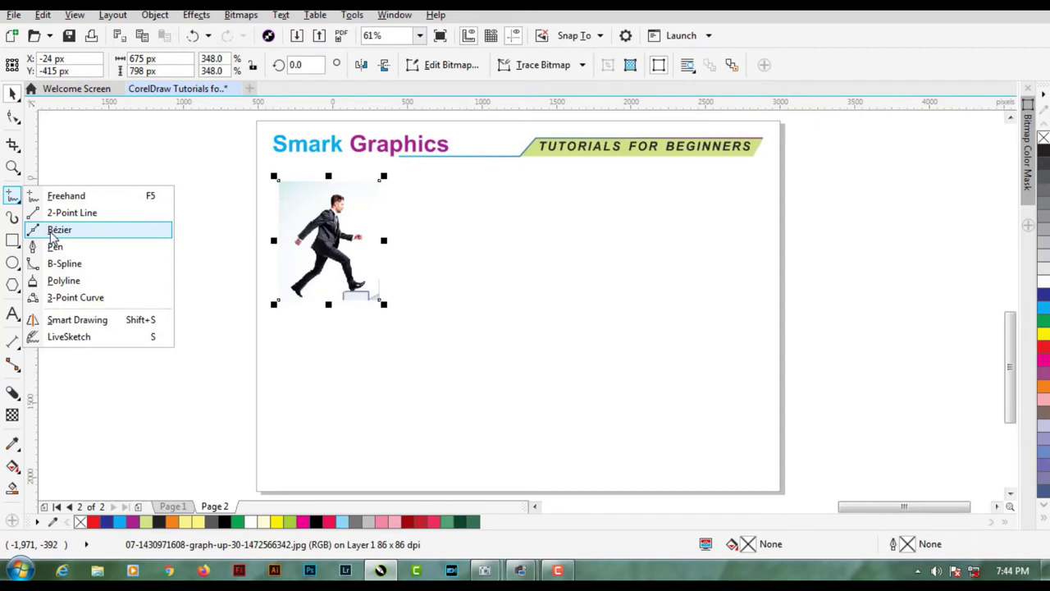
{"action": "left_click", "coordinate": [56, 232]}
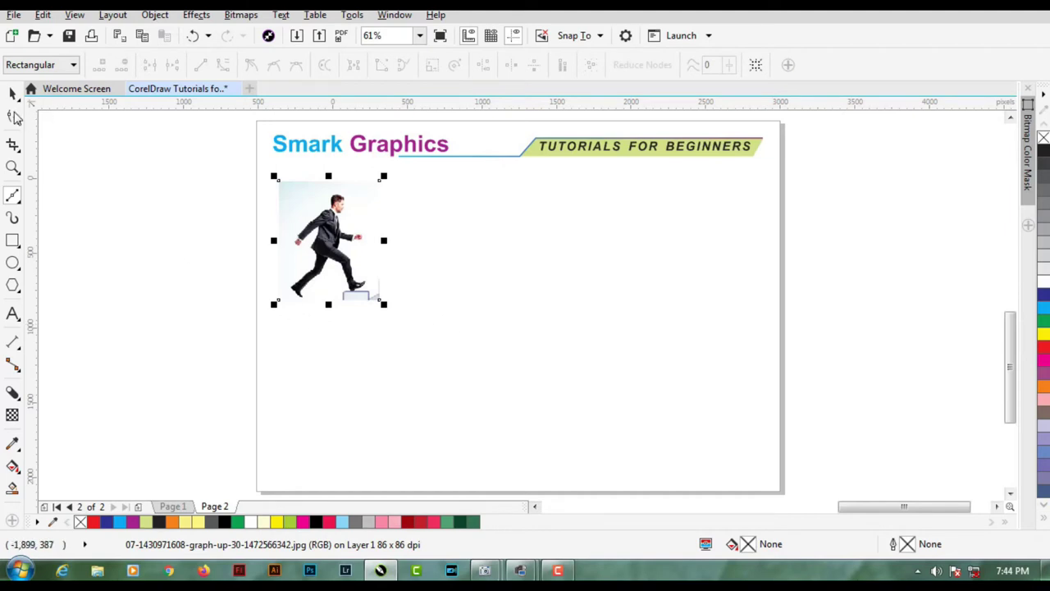
{"action": "left_click", "coordinate": [13, 94]}
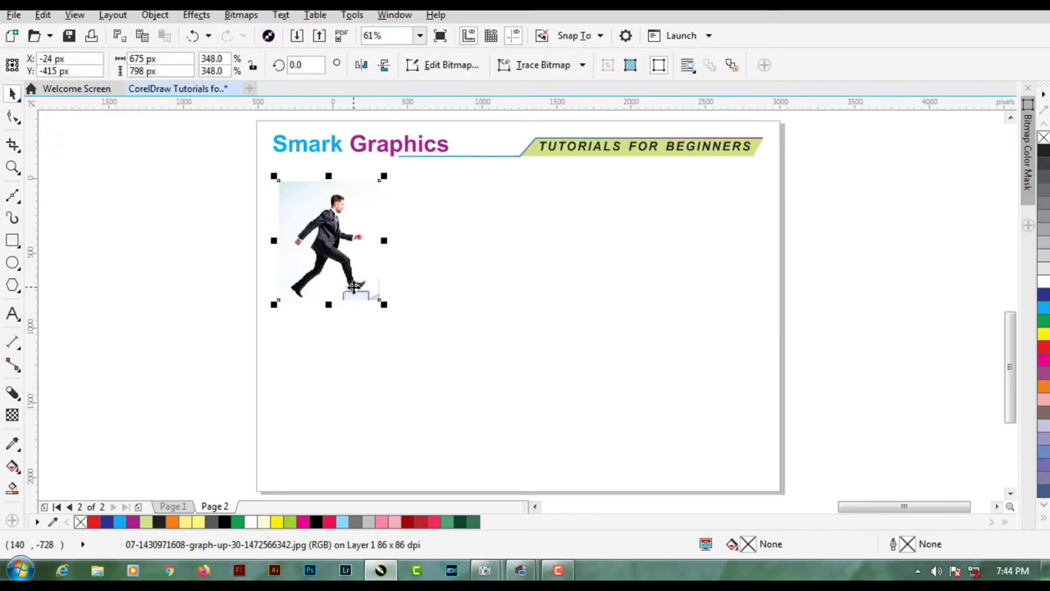
- Import the adobe-illustrator-cc-logo-design-tutorial-leaf-water-drop picture and place it beside the running man at about 1,153 × 1,796 px
{"action": "left_click", "coordinate": [446, 248]}
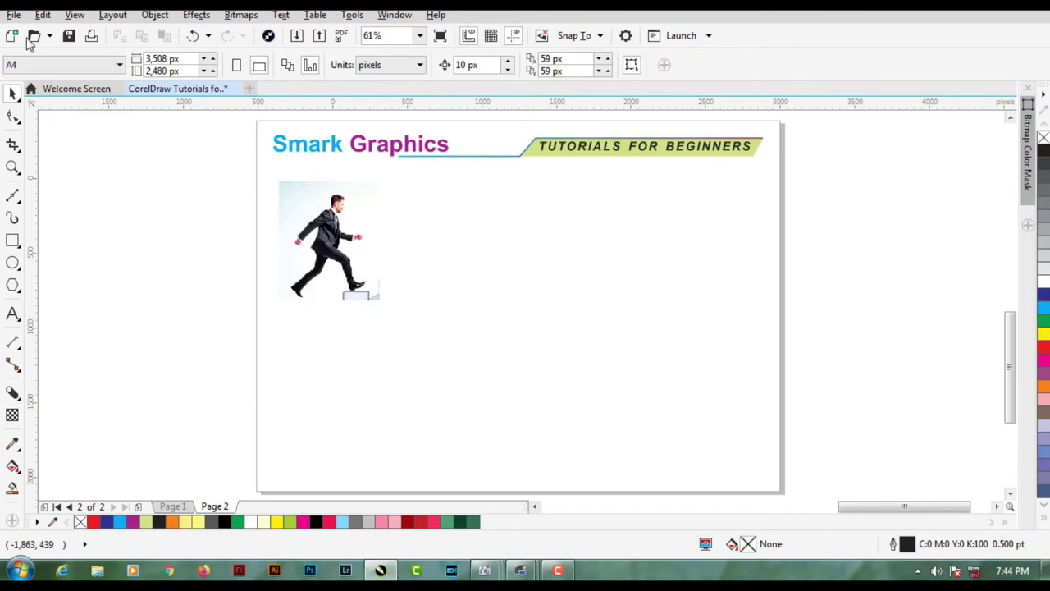
{"action": "left_click", "coordinate": [14, 14]}
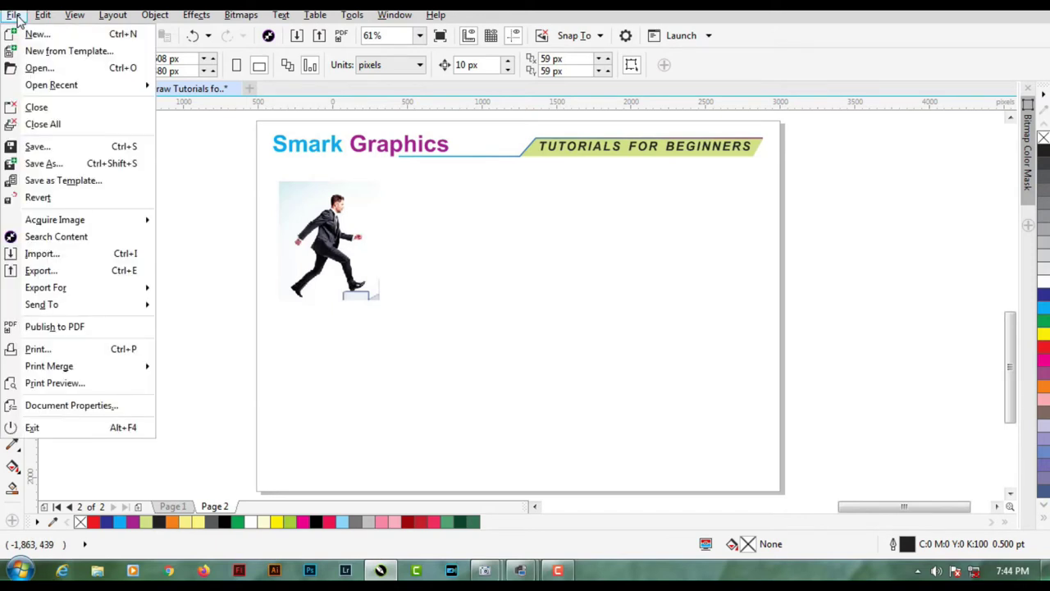
{"action": "left_click", "coordinate": [80, 261]}
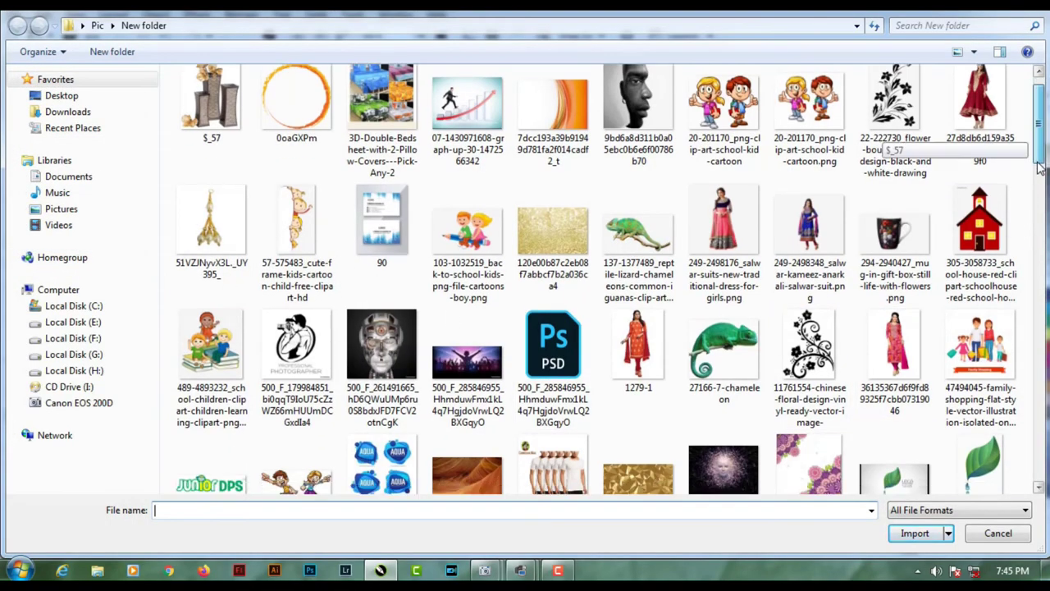
{"action": "left_click_drag", "start_coordinate": [1039, 147], "coordinate": [1040, 197]}
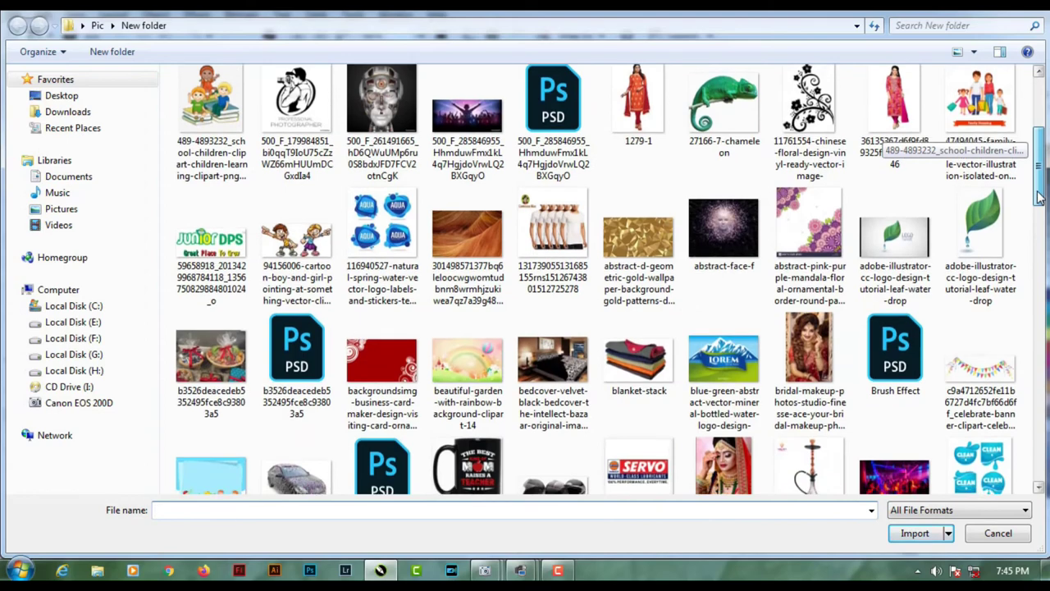
{"action": "left_click", "coordinate": [985, 234]}
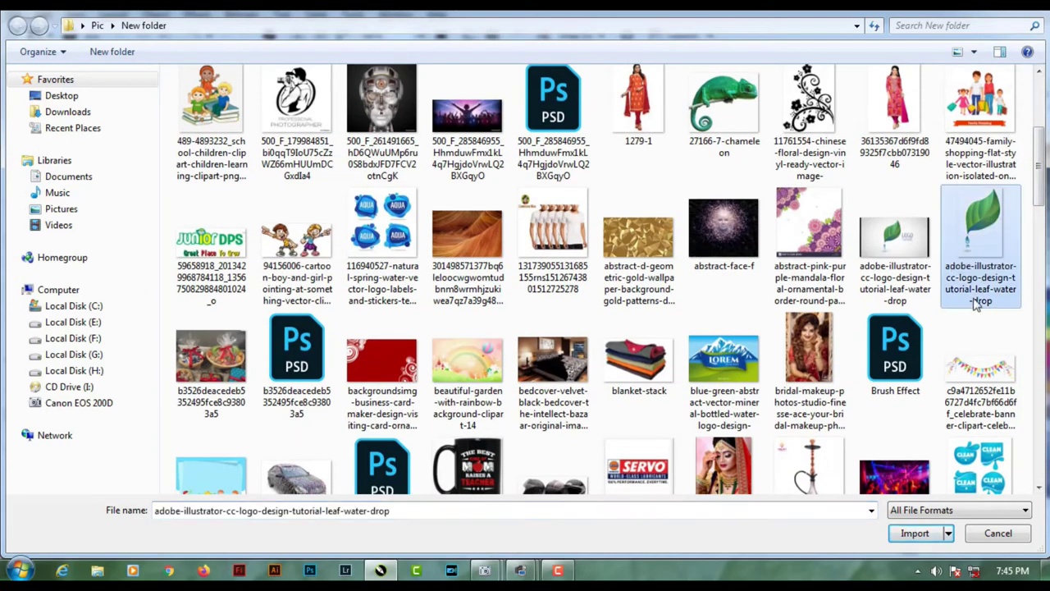
{"action": "left_click", "coordinate": [913, 533]}
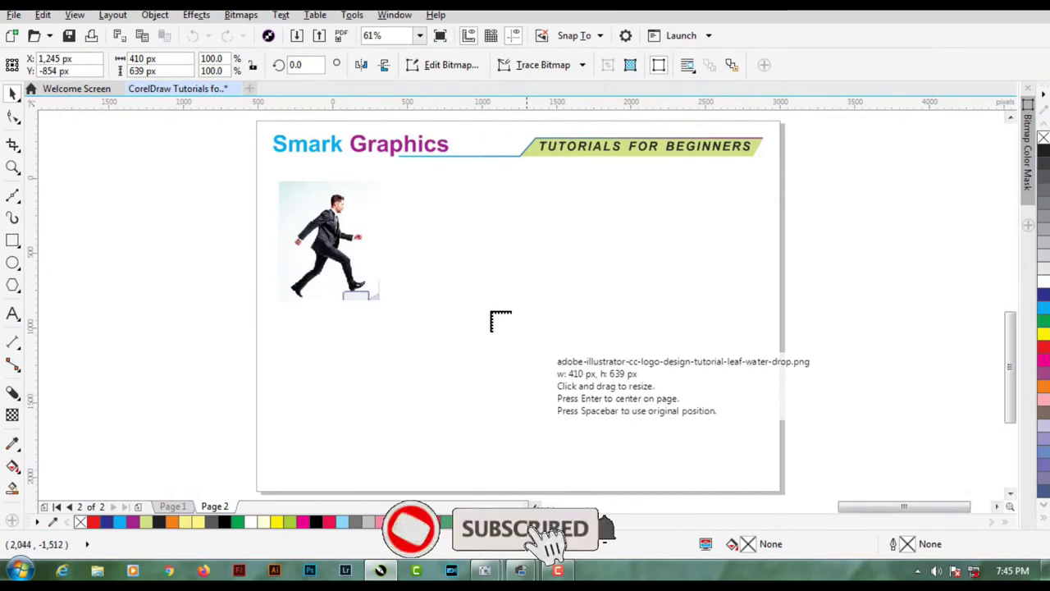
{"action": "left_click", "coordinate": [435, 200]}
{"action": "left_click_drag", "start_coordinate": [495, 289], "coordinate": [654, 462]}
- Resize the leaf picture proportionally to about 1,225 × 1,910 px, keeping its upper-left corner in place
{"action": "left_click", "coordinate": [14, 94]}
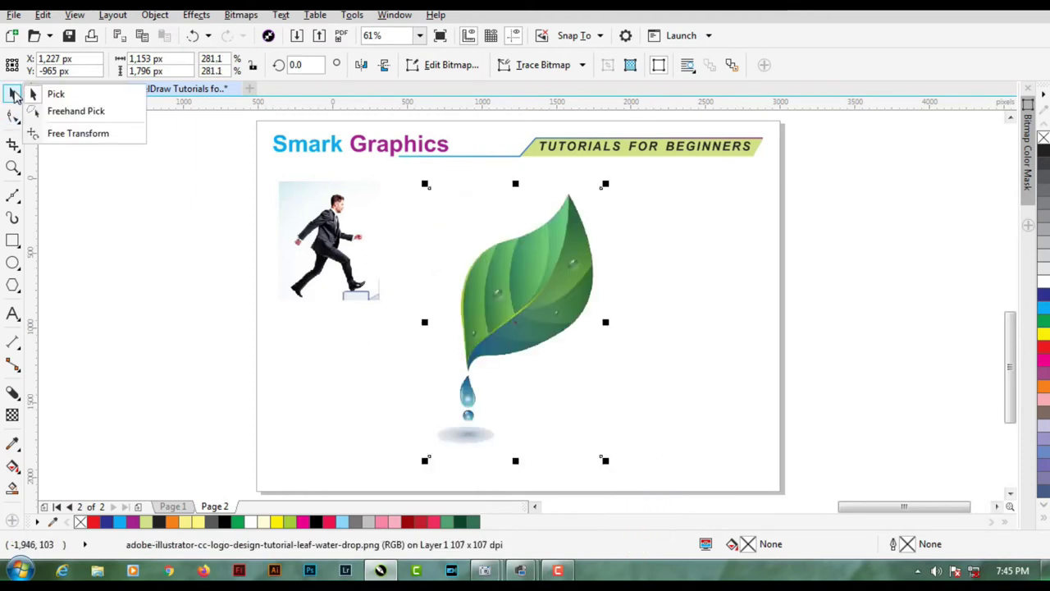
{"action": "left_click", "coordinate": [51, 95]}
{"action": "left_click_drag", "start_coordinate": [604, 460], "coordinate": [574, 435]}
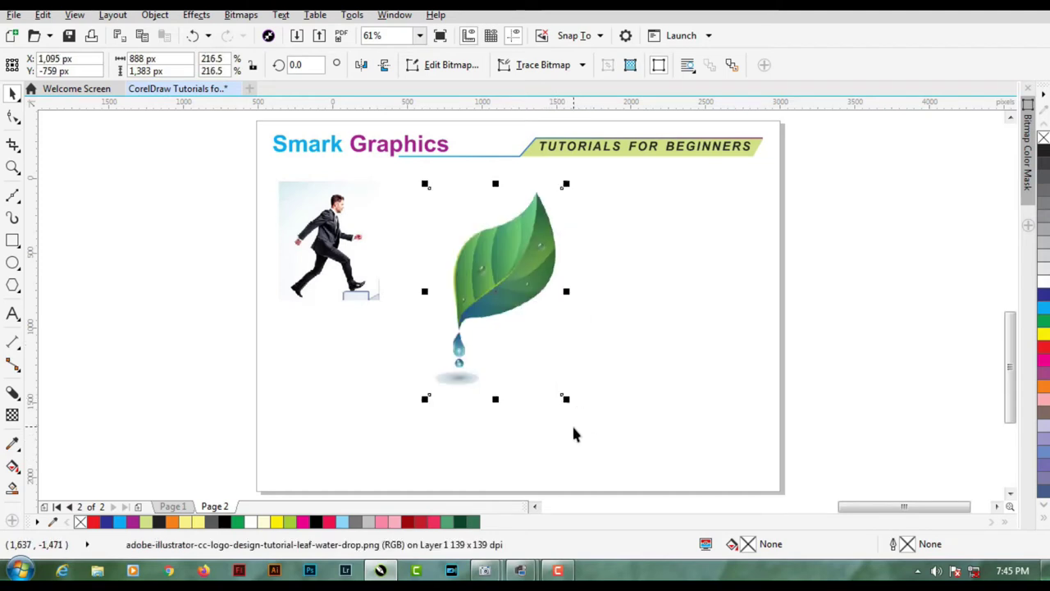
{"action": "left_click_drag", "start_coordinate": [566, 398], "coordinate": [628, 483]}
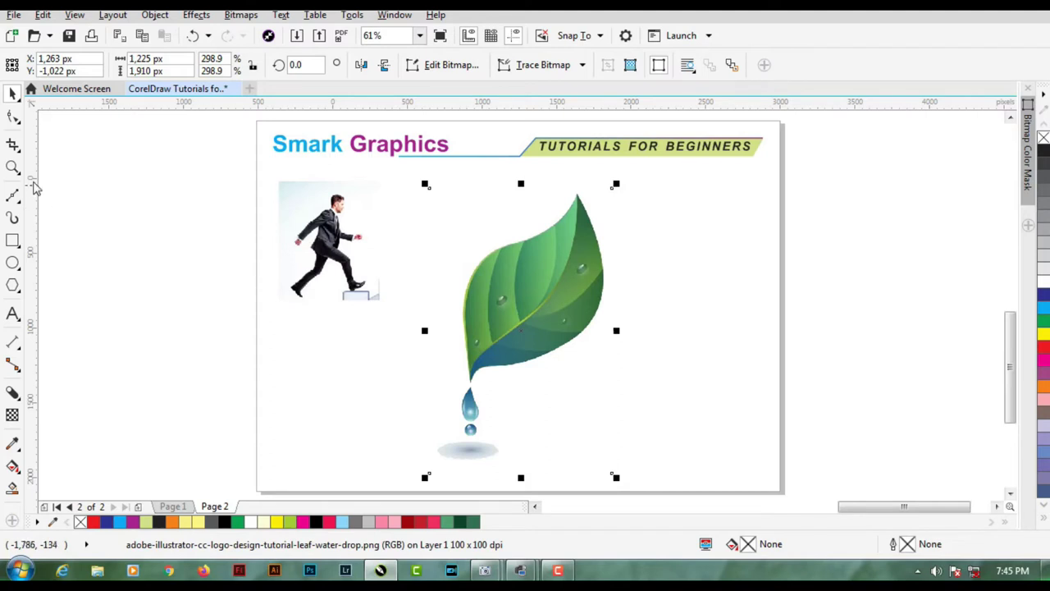
- Trace the leaf with the Bézier tool as a closed five-node outline of straight segments, about 802 × 1,263 px, starting at its lower tip
{"action": "left_click", "coordinate": [12, 167]}
{"action": "left_click_drag", "start_coordinate": [418, 185], "coordinate": [681, 424]}
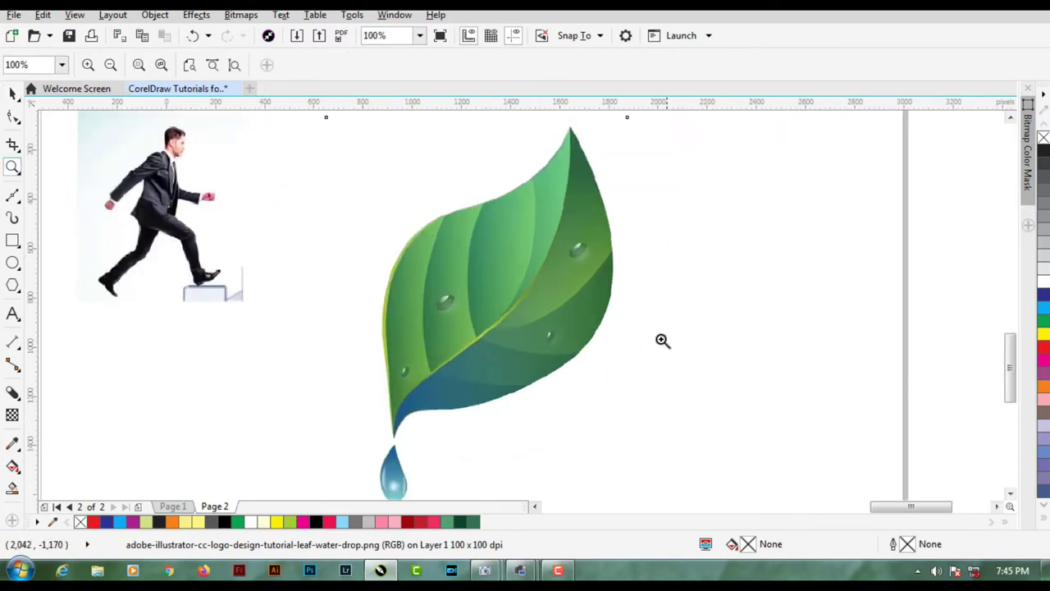
{"action": "left_click_drag", "start_coordinate": [411, 213], "coordinate": [735, 448]}
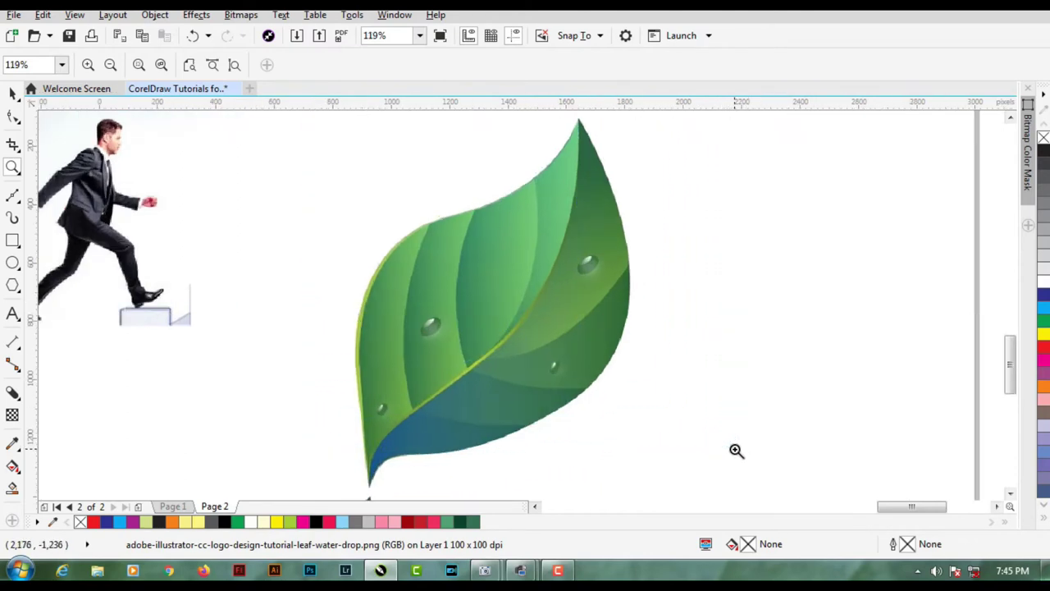
{"action": "left_click", "coordinate": [13, 195]}
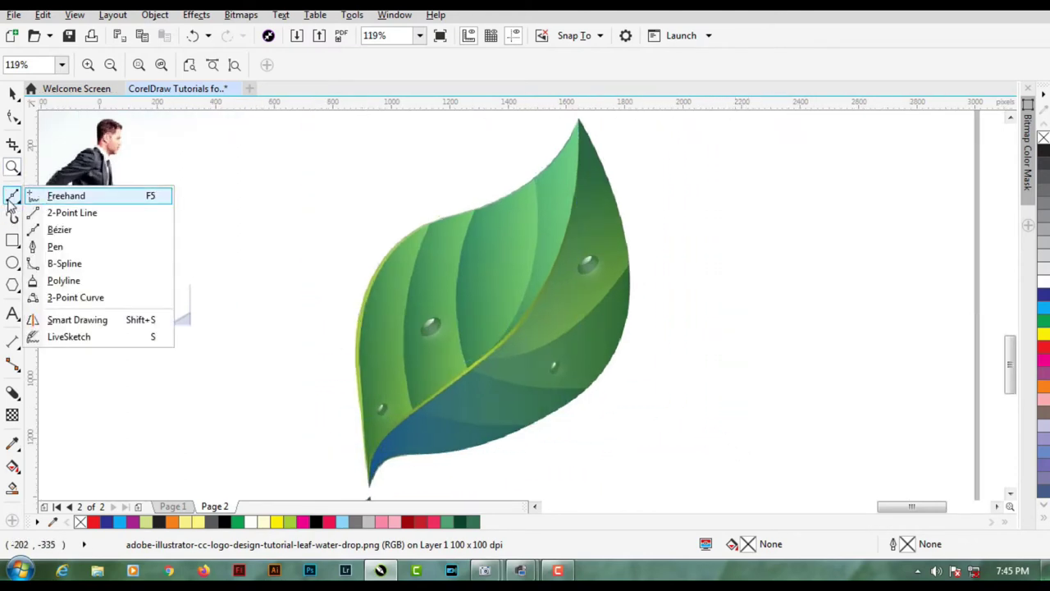
{"action": "left_click", "coordinate": [64, 233]}
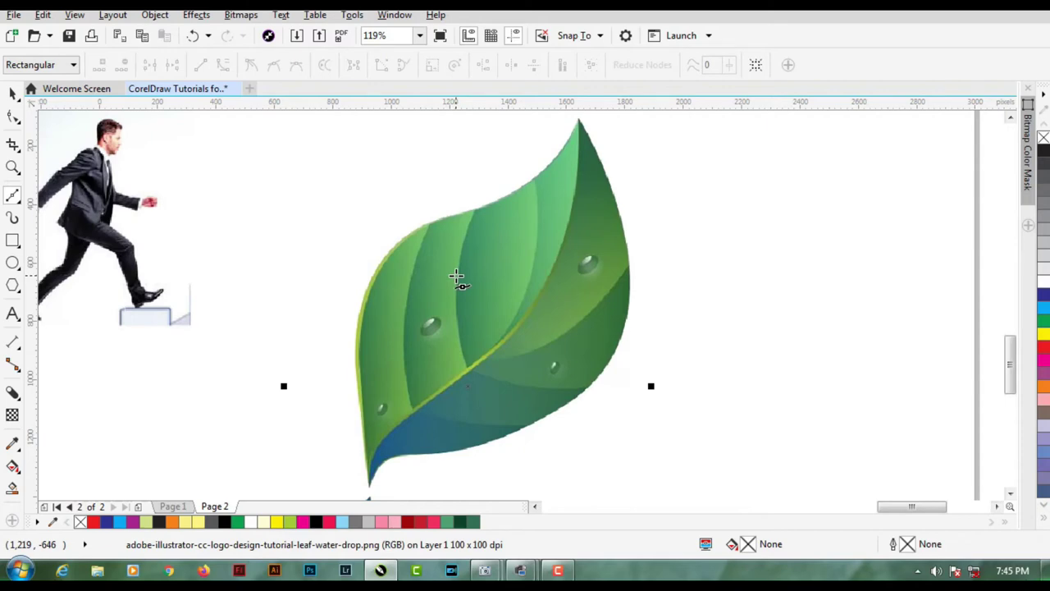
{"action": "left_click", "coordinate": [369, 486]}
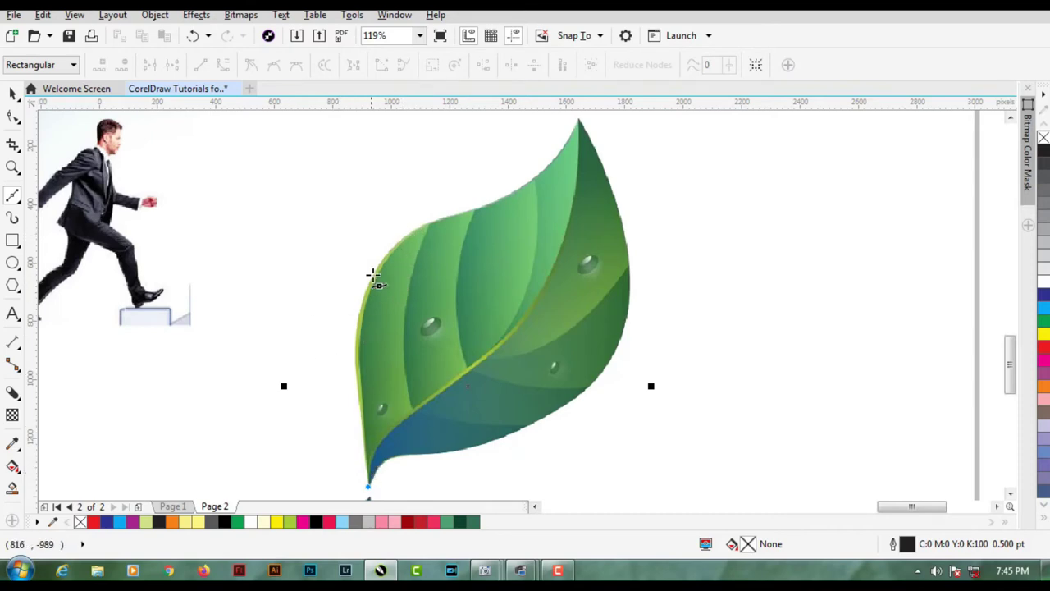
{"action": "double_click", "coordinate": [425, 223]}
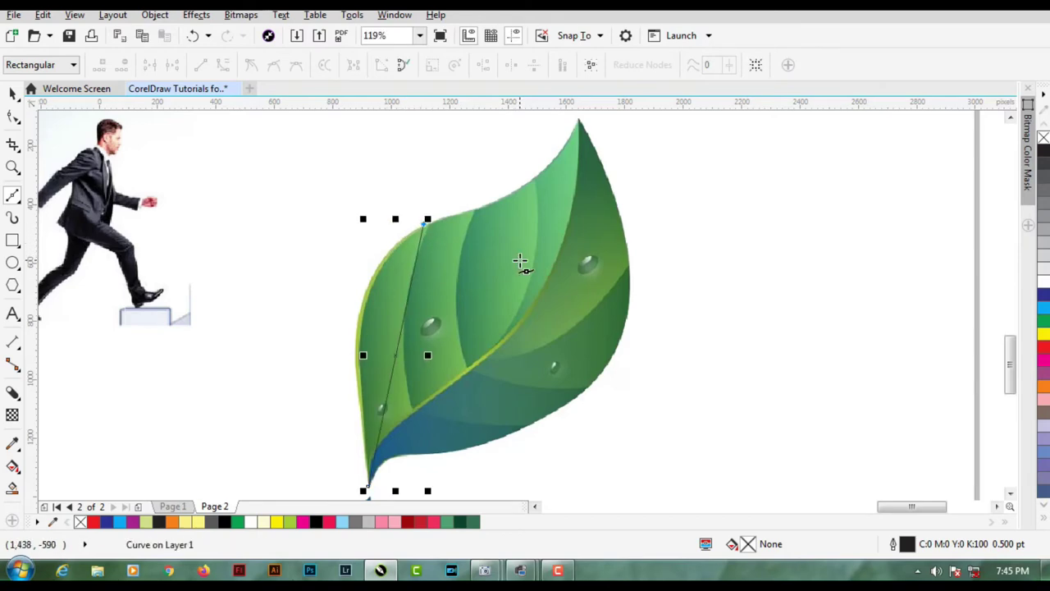
{"action": "left_click", "coordinate": [580, 121]}
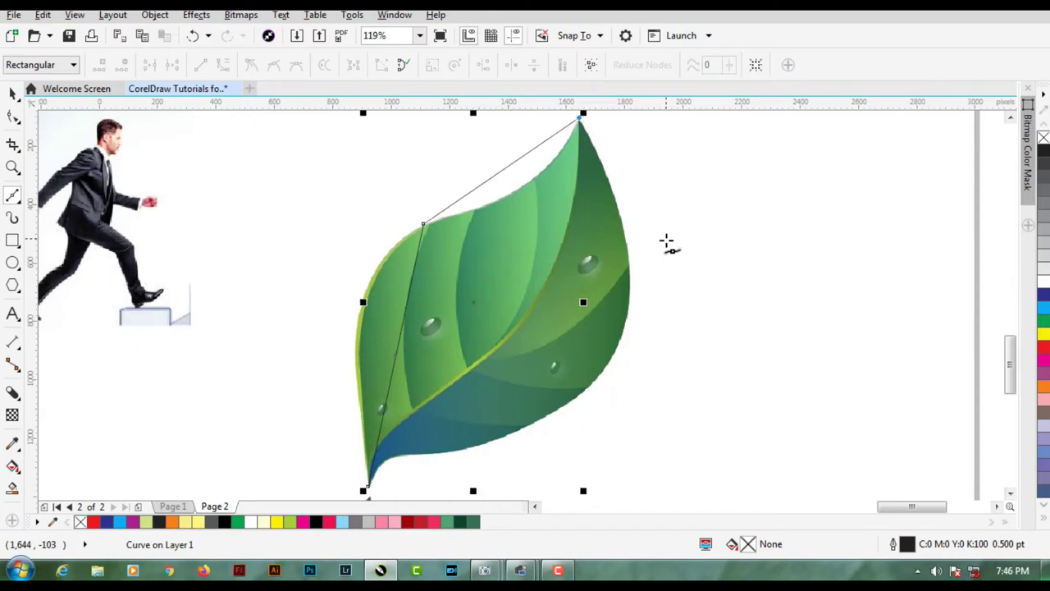
{"action": "left_click", "coordinate": [602, 375]}
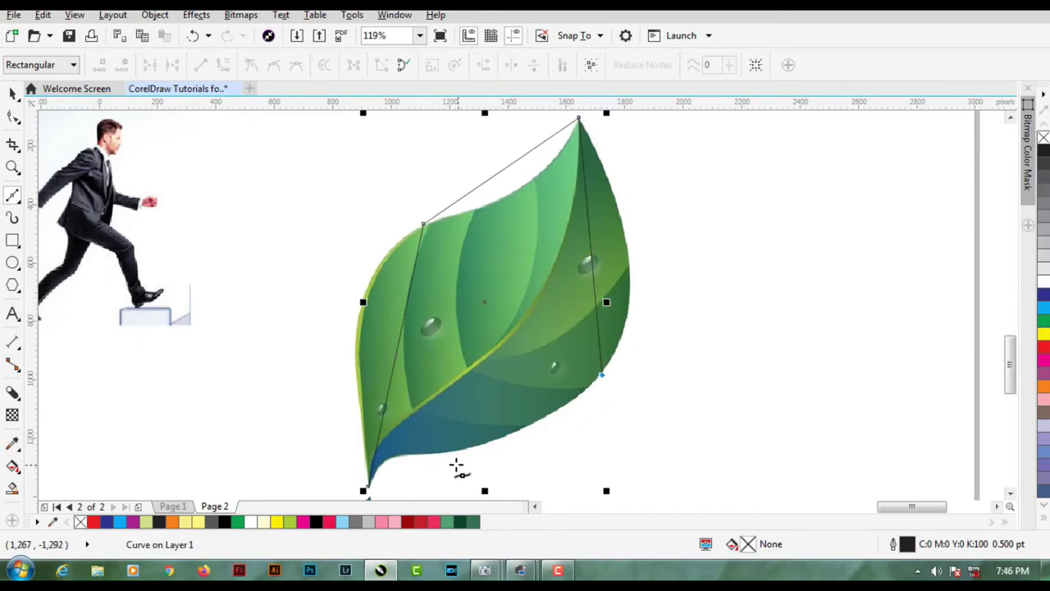
{"action": "left_click", "coordinate": [425, 454]}
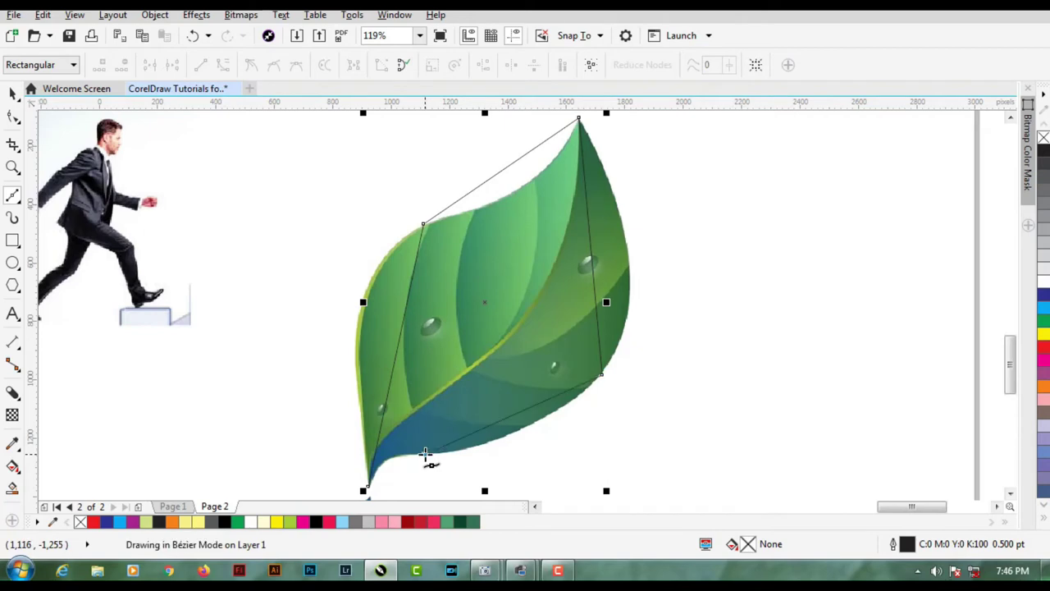
{"action": "left_click", "coordinate": [367, 485]}
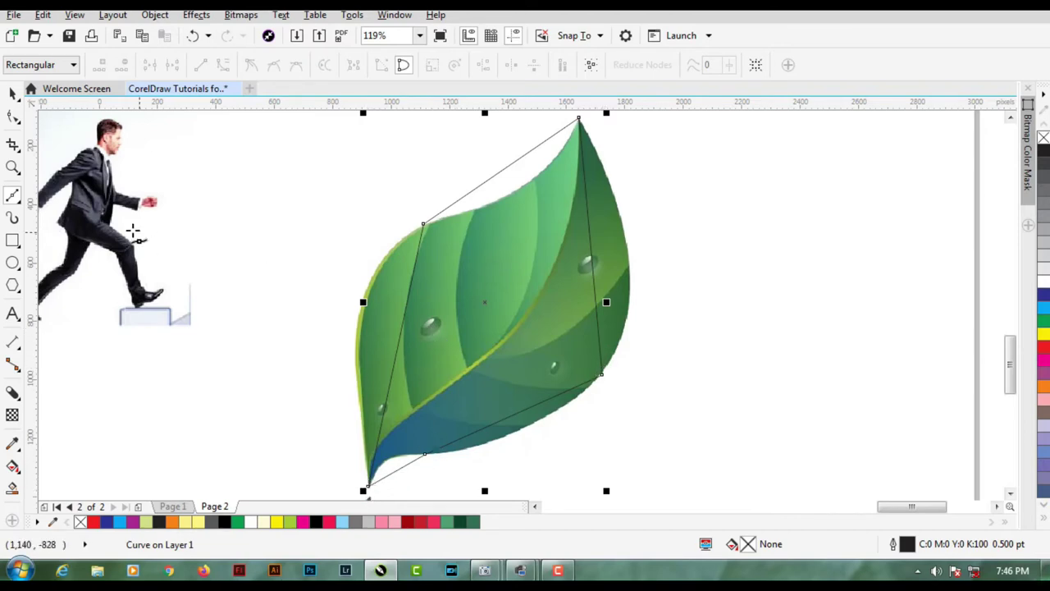
- Try an orange fill on the closed leaf outline and undo it
{"action": "left_click", "coordinate": [14, 93]}
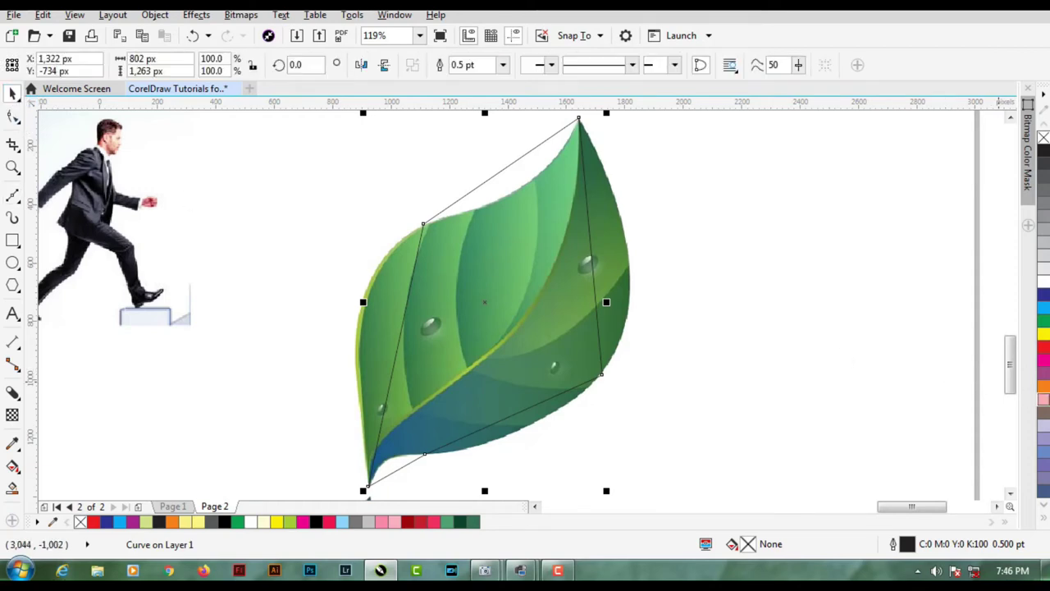
{"action": "left_click", "coordinate": [1045, 389]}
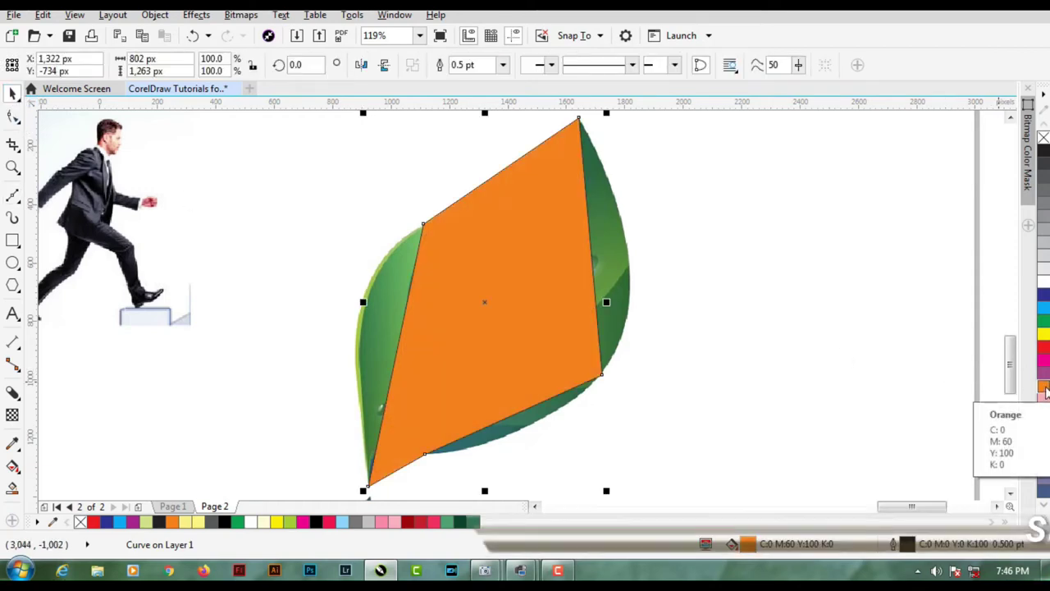
{"action": "key", "text": "ctrl+z"}
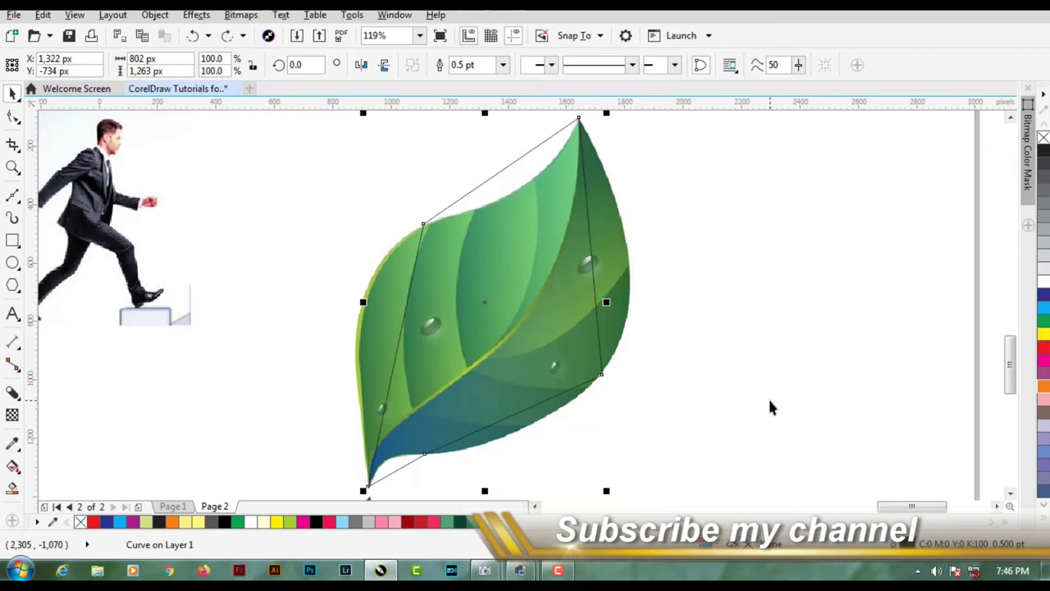
- Redraw the outline's last segment so it stops just short of the starting node, and try a cyan fill on the open path
{"action": "key", "text": "F5"}
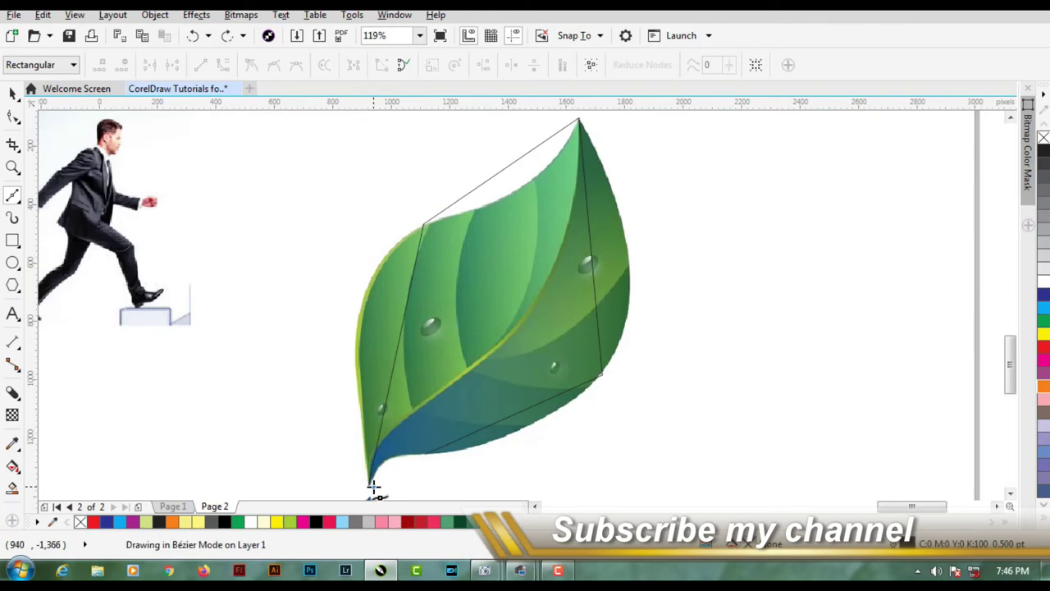
{"action": "left_click", "coordinate": [369, 487]}
{"action": "key", "text": "space"}
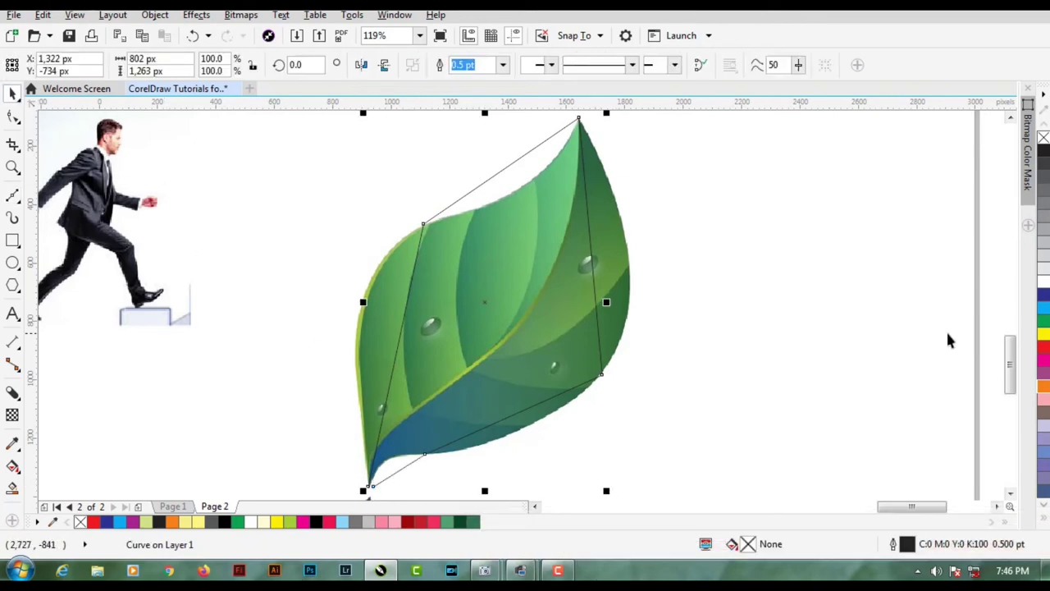
{"action": "left_click", "coordinate": [1044, 308]}
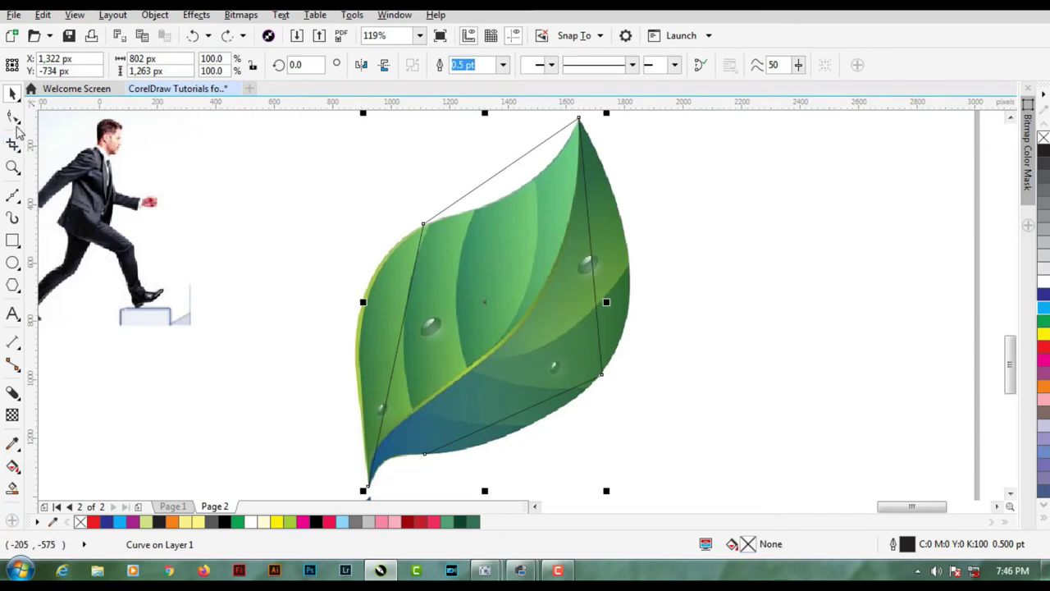
- Close the Bézier outline at the leaf's lower tip and nudge its upper-left node slightly down onto the leaf edge
{"action": "left_click", "coordinate": [12, 194]}
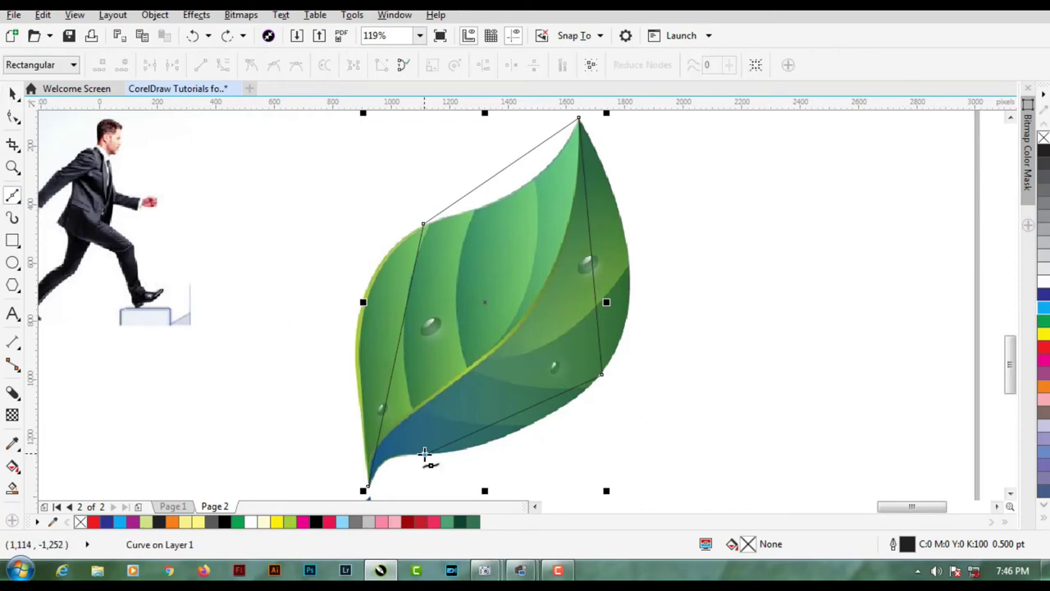
{"action": "left_click", "coordinate": [366, 487]}
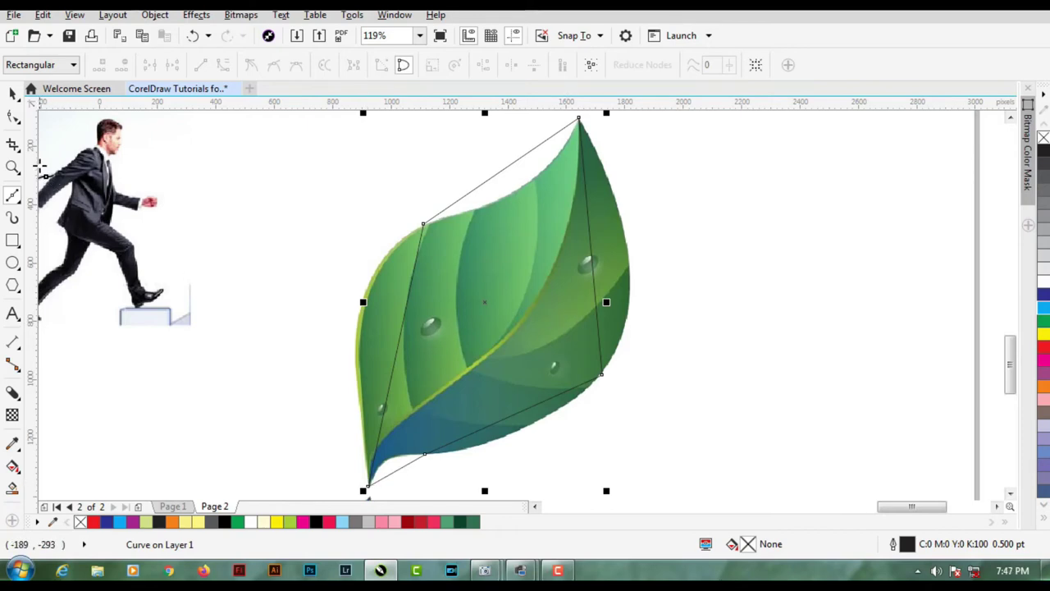
{"action": "left_click", "coordinate": [12, 117]}
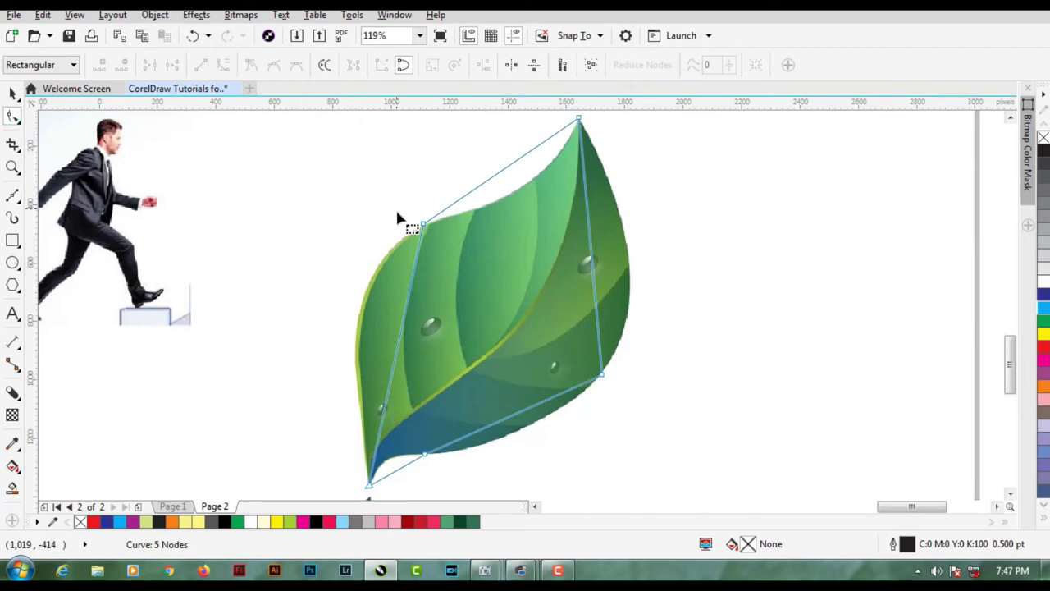
{"action": "left_click_drag", "start_coordinate": [422, 224], "coordinate": [424, 227]}
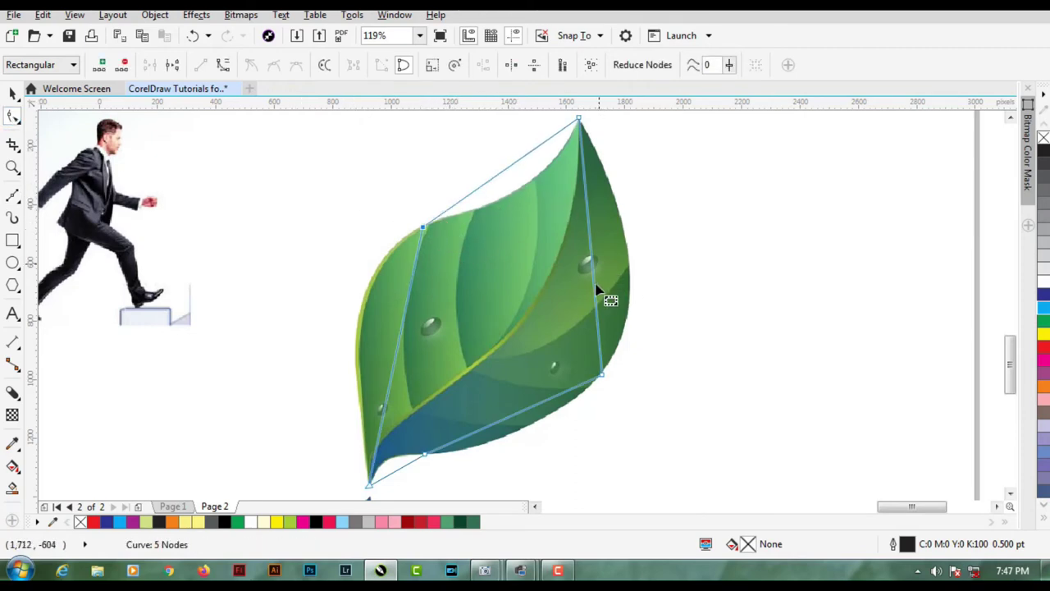
- Convert the outline's right-hand segment to a curve and bend it outward to follow the leaf's right edge
{"action": "right_click", "coordinate": [590, 240]}
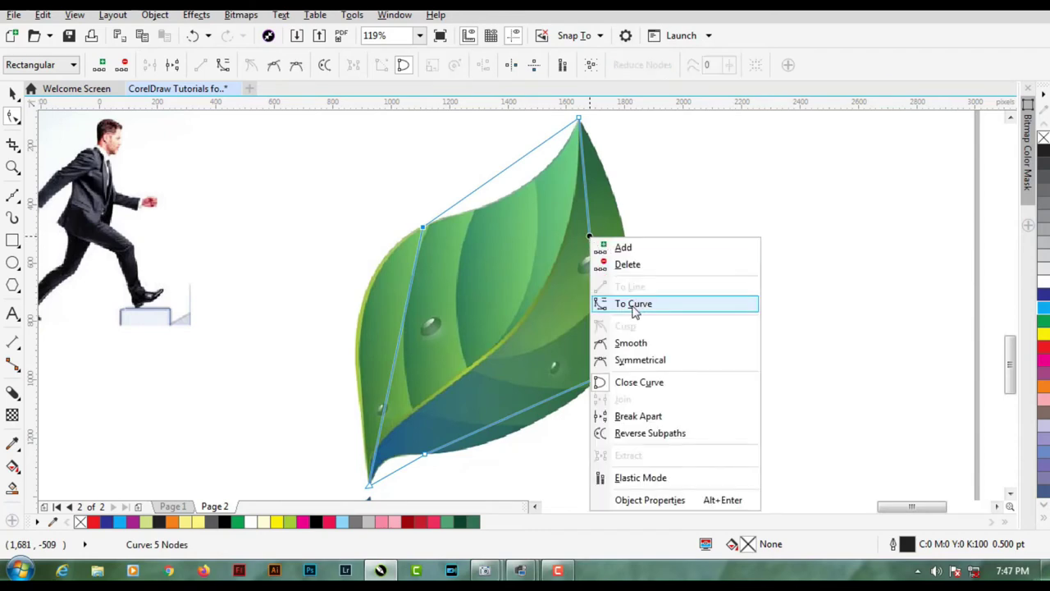
{"action": "left_click", "coordinate": [634, 303]}
{"action": "left_click_drag", "start_coordinate": [590, 243], "coordinate": [627, 266]}
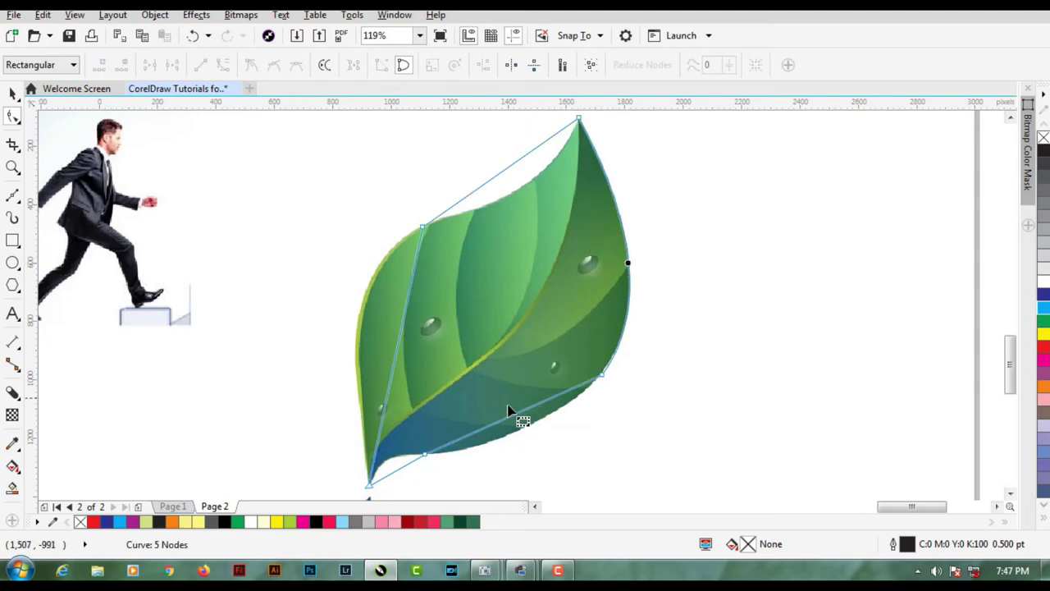
- Convert the outline segment between the leaf's top tip and upper-left node to a curve and bend it onto the leaf's upper edge
{"action": "right_click", "coordinate": [511, 418]}
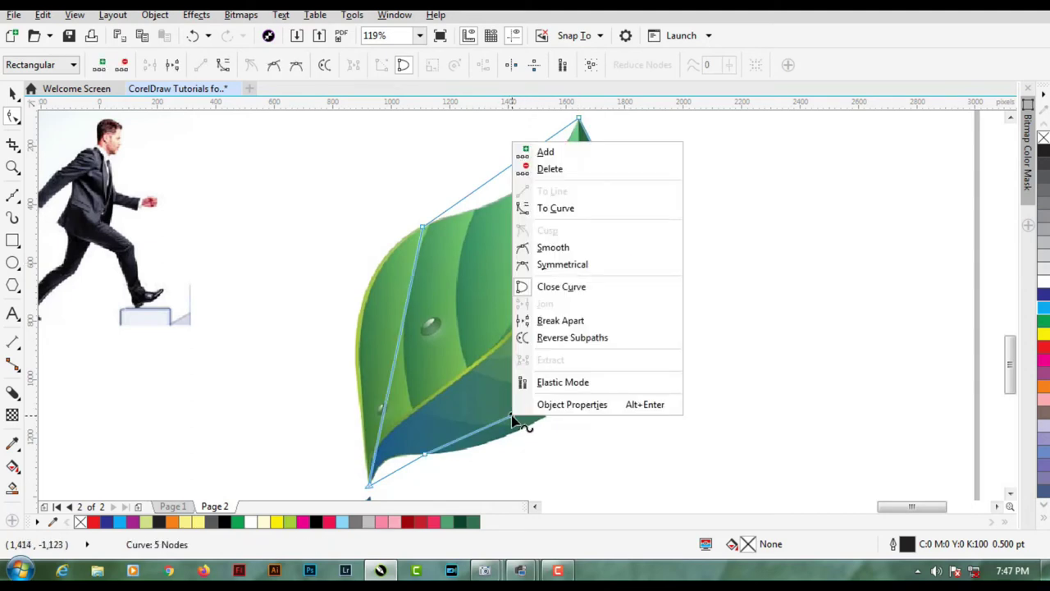
{"action": "left_click", "coordinate": [510, 416]}
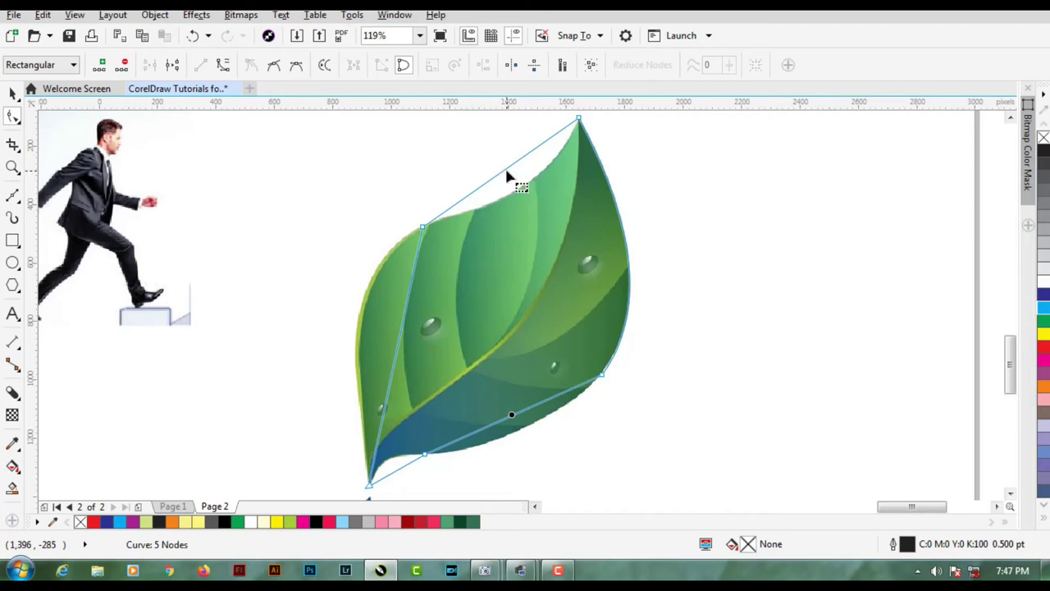
{"action": "right_click", "coordinate": [508, 170]}
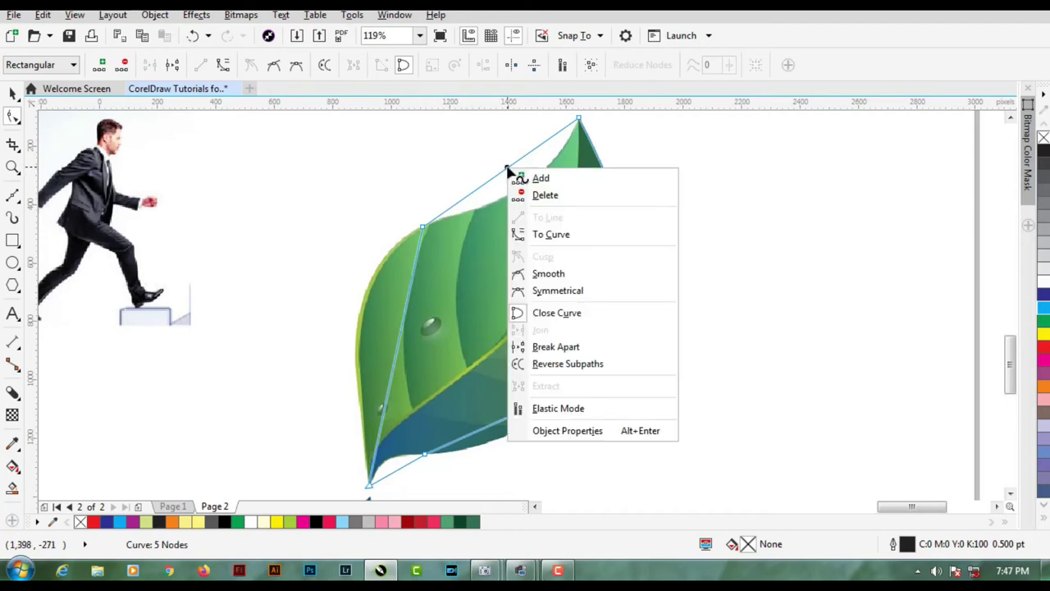
{"action": "left_click", "coordinate": [555, 238]}
{"action": "left_click_drag", "start_coordinate": [509, 171], "coordinate": [535, 177]}
- Convert the outline's left and lower-right segments to curves and bend each outward onto the leaf's edge
{"action": "right_click", "coordinate": [402, 318]}
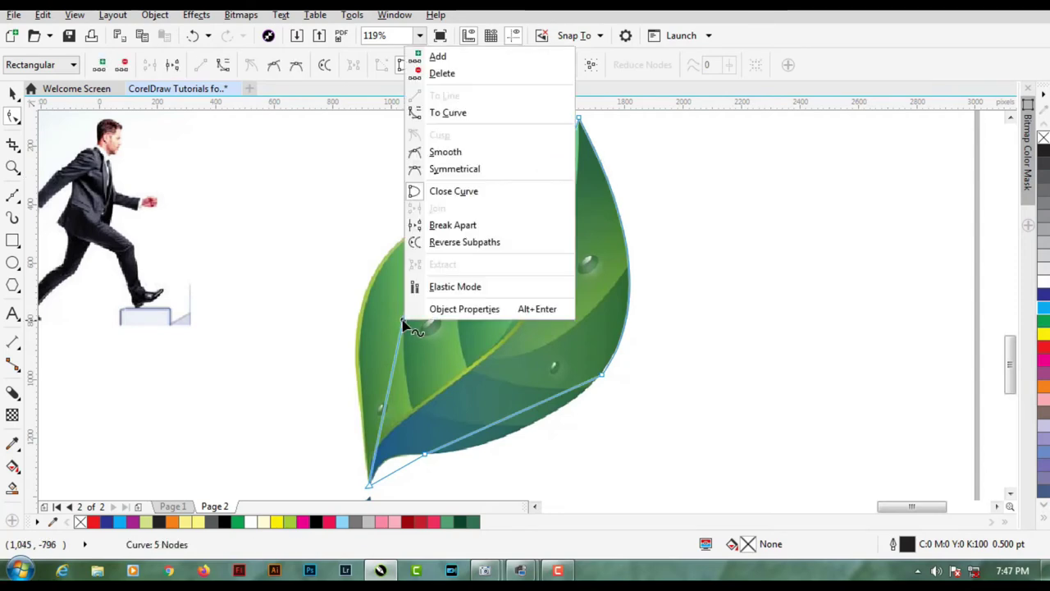
{"action": "left_click", "coordinate": [450, 111]}
{"action": "left_click_drag", "start_coordinate": [402, 343], "coordinate": [363, 299]}
{"action": "right_click", "coordinate": [492, 431]}
{"action": "left_click", "coordinate": [543, 217]}
{"action": "left_click_drag", "start_coordinate": [513, 420], "coordinate": [517, 440]}
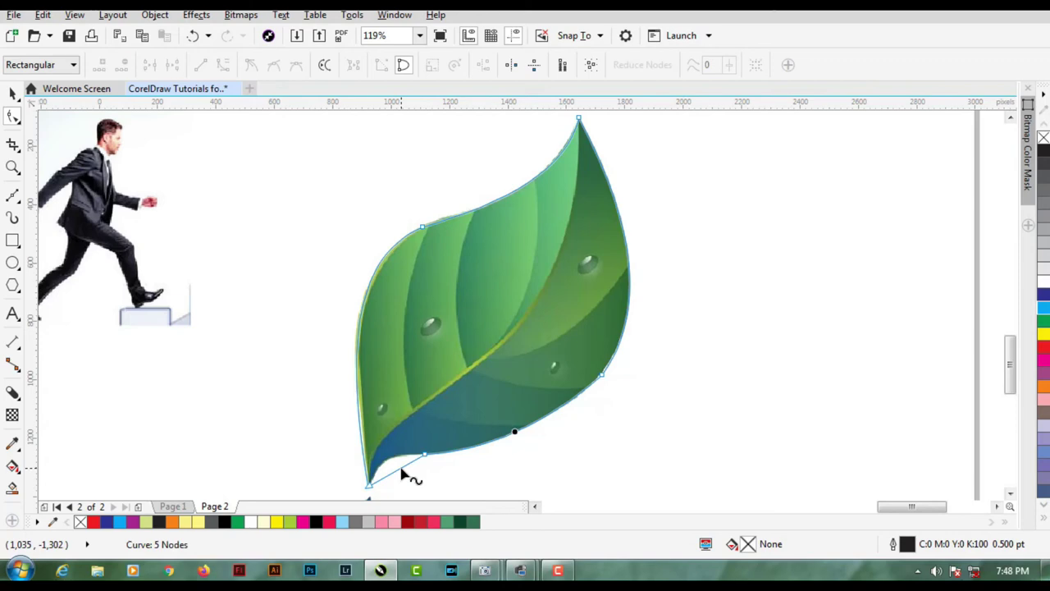
- Convert the short segment at the leaf's lower tip to a curve and bend it inward to follow the leaf's edge
{"action": "left_click", "coordinate": [402, 469]}
{"action": "right_click", "coordinate": [401, 471]}
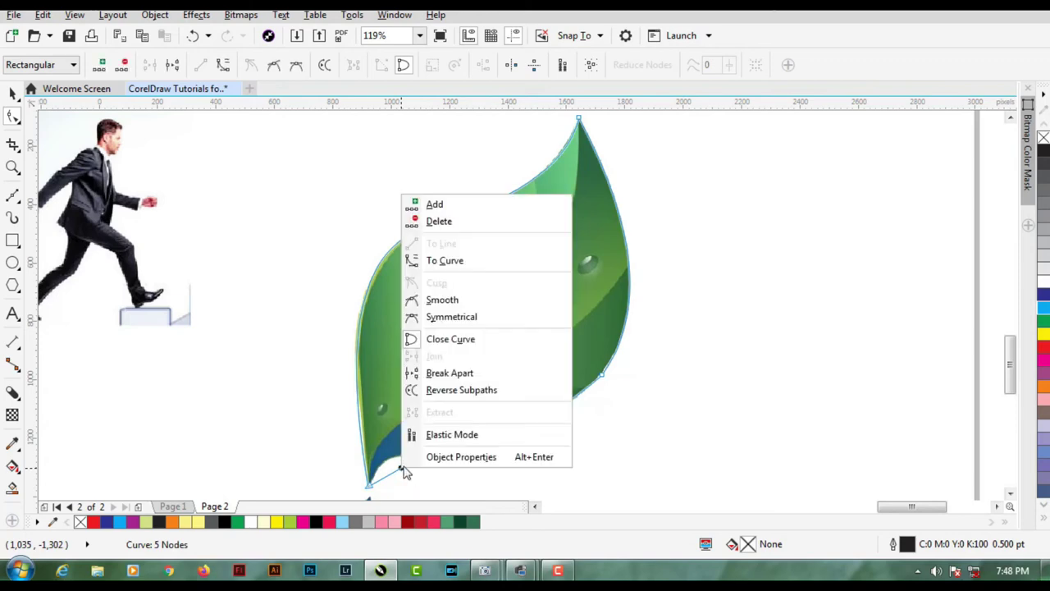
{"action": "left_click", "coordinate": [458, 261]}
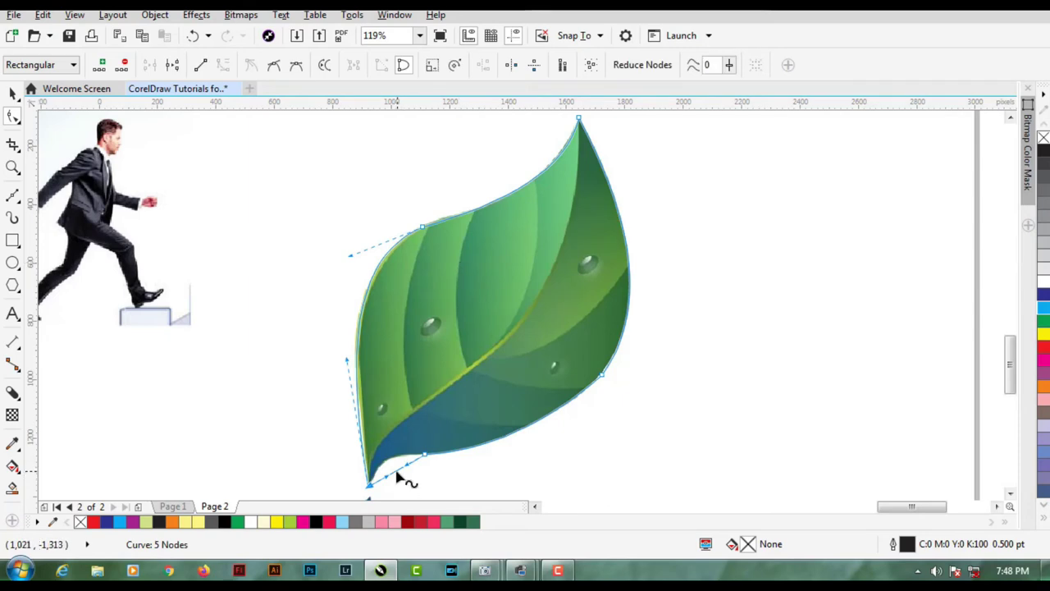
{"action": "left_click_drag", "start_coordinate": [398, 476], "coordinate": [389, 462]}
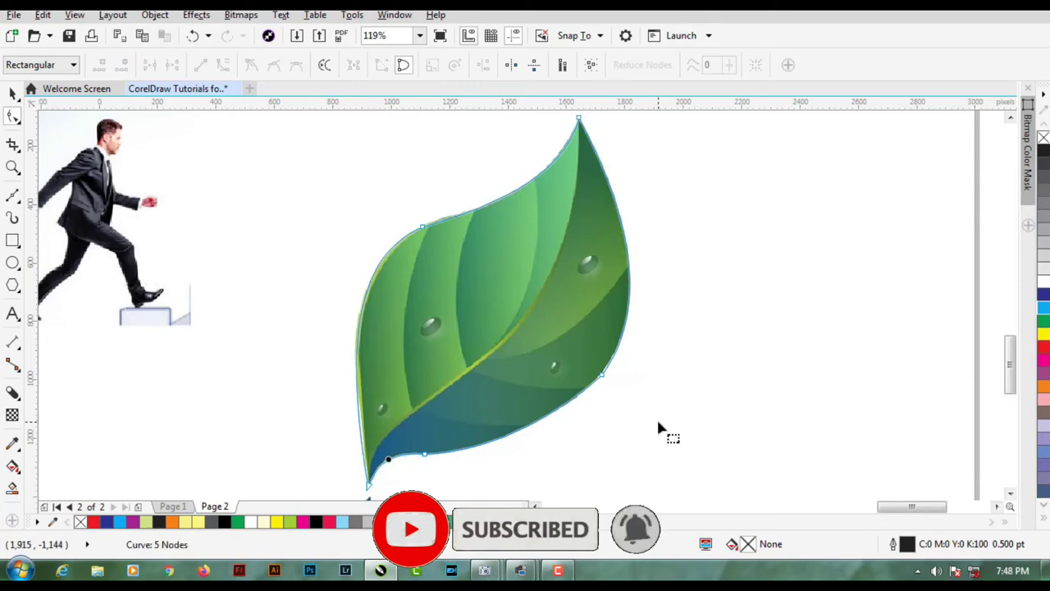
- Move the leaf picture about 1,395 px to the right, clear of the traced outline
{"action": "key", "text": "space"}
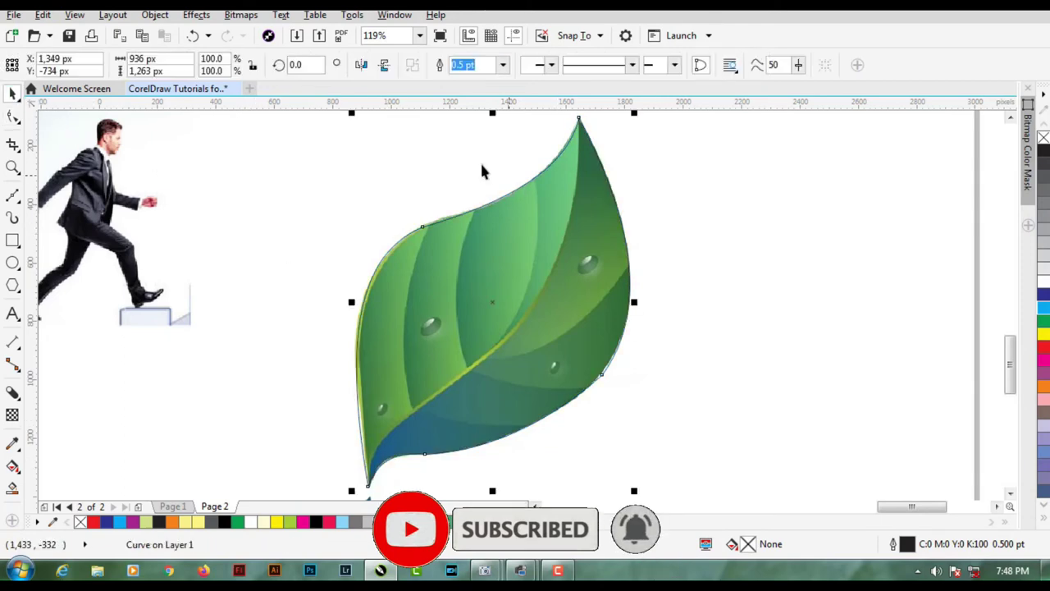
{"action": "left_click", "coordinate": [454, 175]}
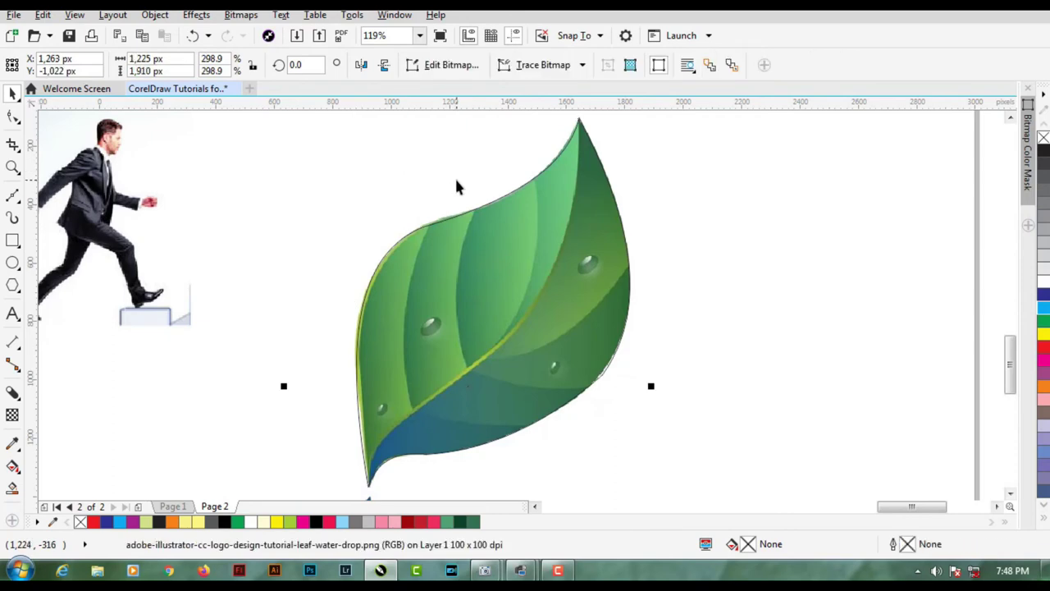
{"action": "left_click_drag", "start_coordinate": [440, 183], "coordinate": [849, 180]}
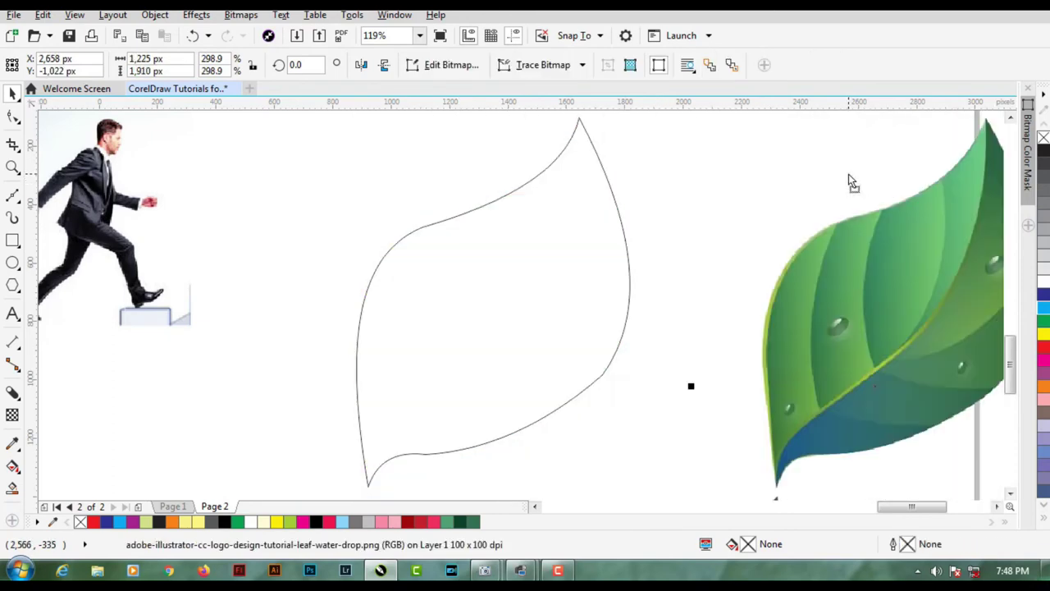
- Shift the traced leaf outline slightly up and left and fill it with green (C:100 M:0 Y:100 K:0)
{"action": "left_click", "coordinate": [527, 191]}
{"action": "left_click_drag", "start_coordinate": [569, 295], "coordinate": [552, 280]}
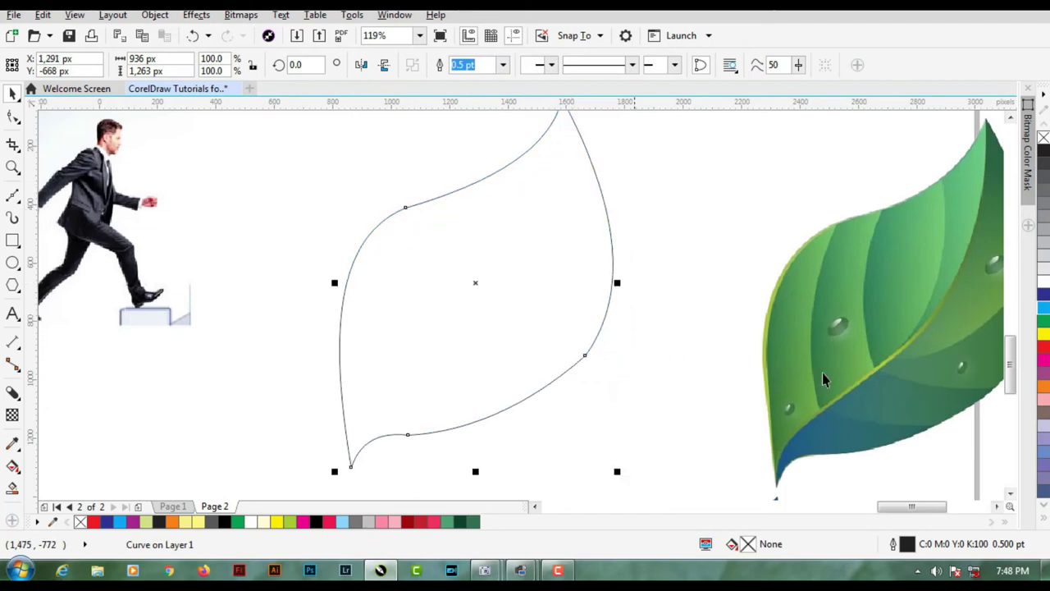
{"action": "left_click", "coordinate": [1044, 320]}
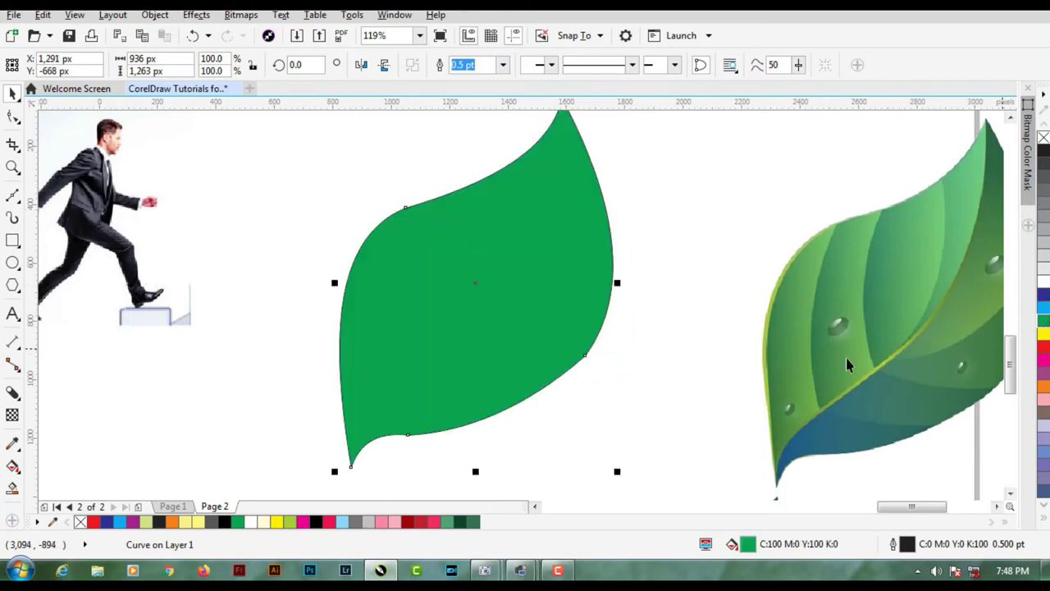
{"action": "left_click", "coordinate": [656, 269]}
{"action": "left_click", "coordinate": [581, 359]}
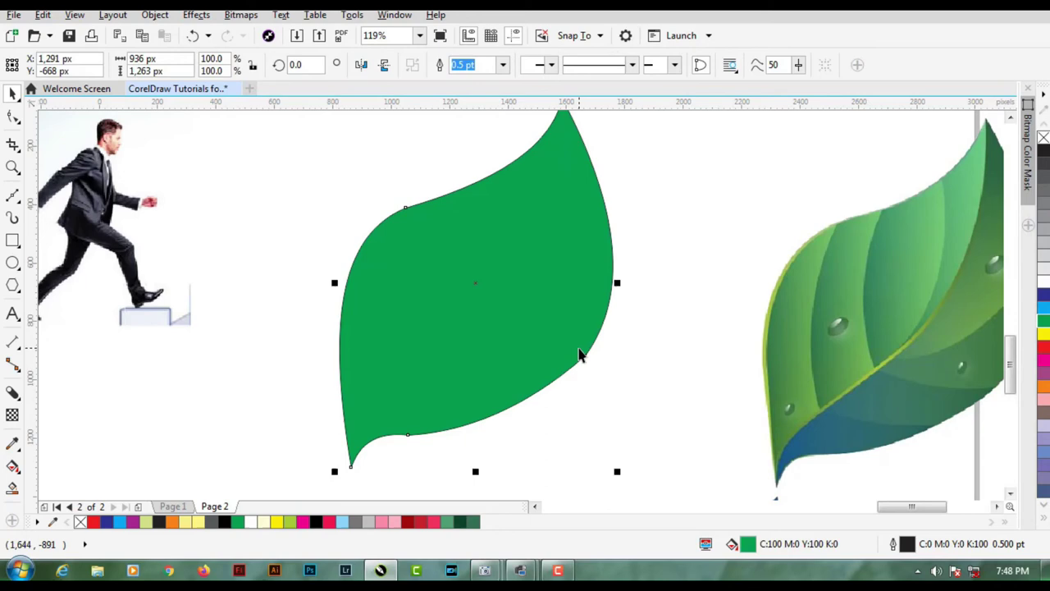
- Scale the green leaf shape down to about 395 × 533 px and place it between the man's picture and the leaf picture
{"action": "left_click_drag", "start_coordinate": [574, 270], "coordinate": [606, 313]}
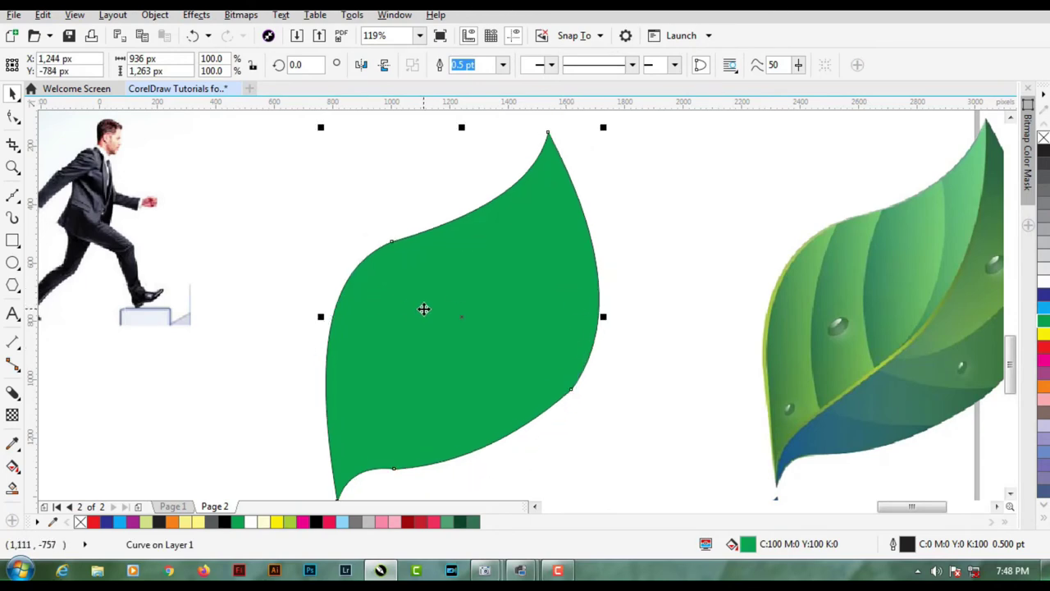
{"action": "left_click_drag", "start_coordinate": [604, 125], "coordinate": [448, 343]}
{"action": "left_click_drag", "start_coordinate": [423, 400], "coordinate": [480, 218]}
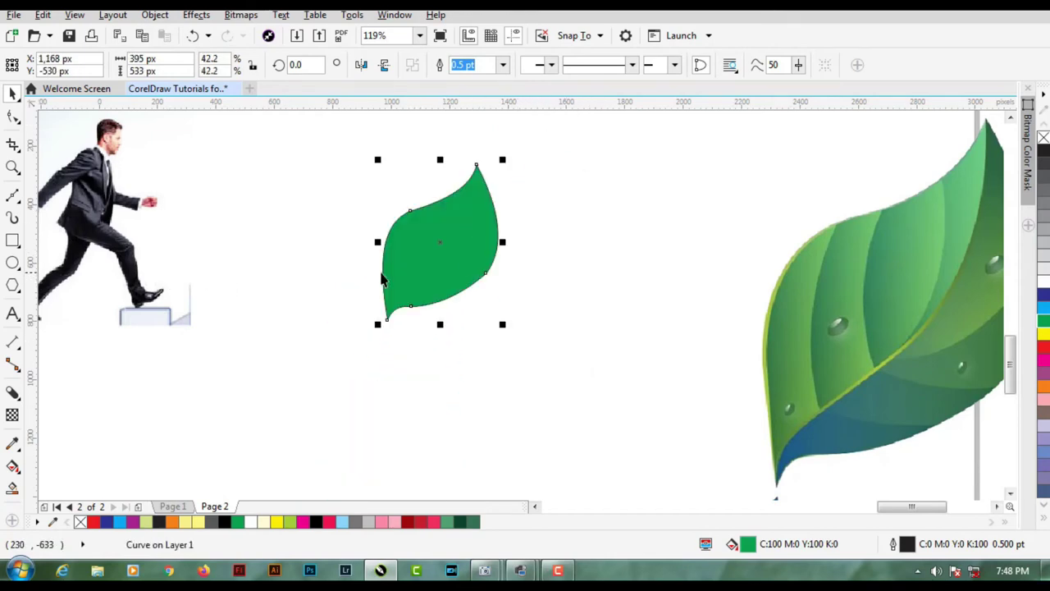
{"action": "left_click", "coordinate": [875, 319]}
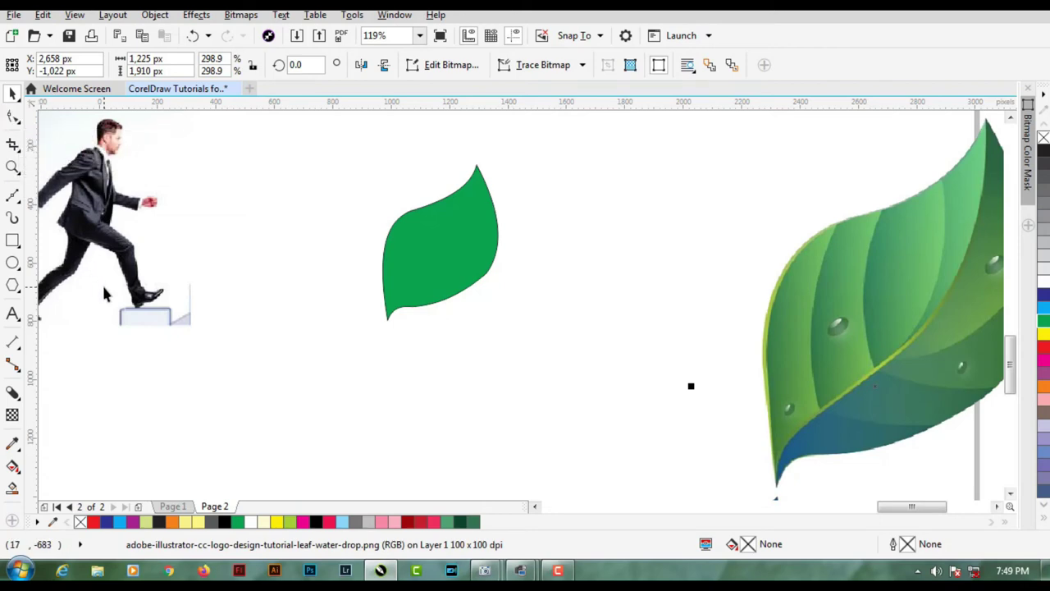
- Draw a horizontal Bézier line between the two leaves, stretch it to about 775 px and move it up
{"action": "left_click", "coordinate": [11, 197]}
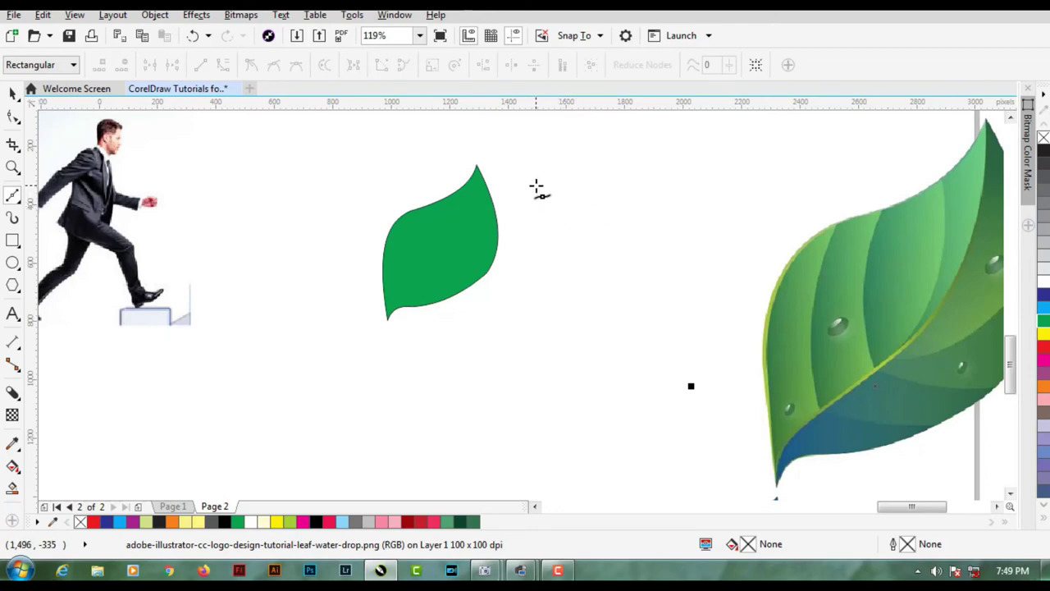
{"action": "left_click", "coordinate": [575, 232]}
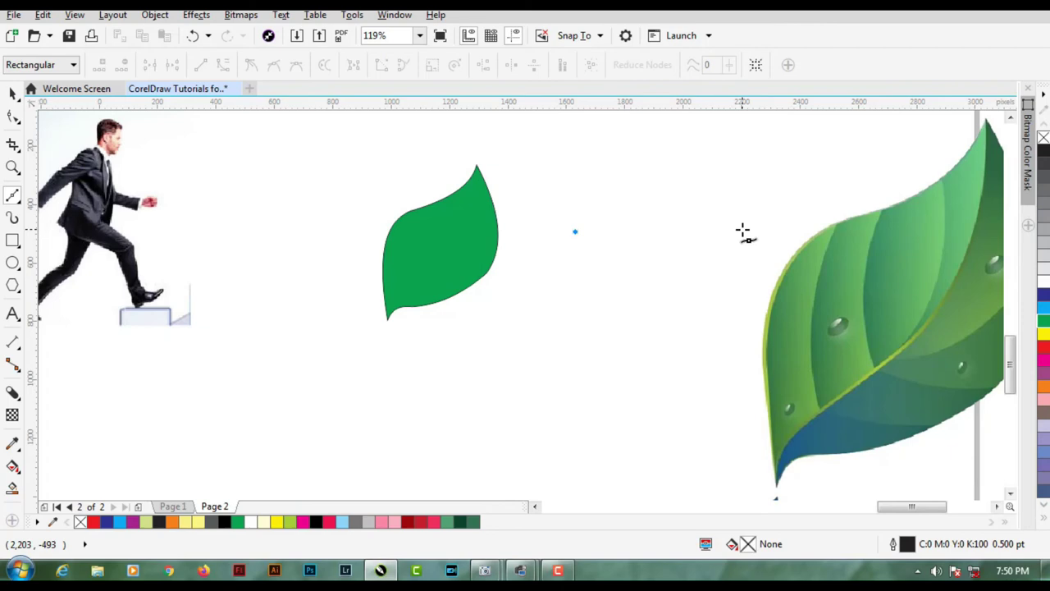
{"action": "left_click", "coordinate": [743, 231]}
{"action": "left_click", "coordinate": [13, 93]}
{"action": "left_click_drag", "start_coordinate": [568, 232], "coordinate": [509, 232]}
{"action": "left_click_drag", "start_coordinate": [629, 232], "coordinate": [643, 176]}
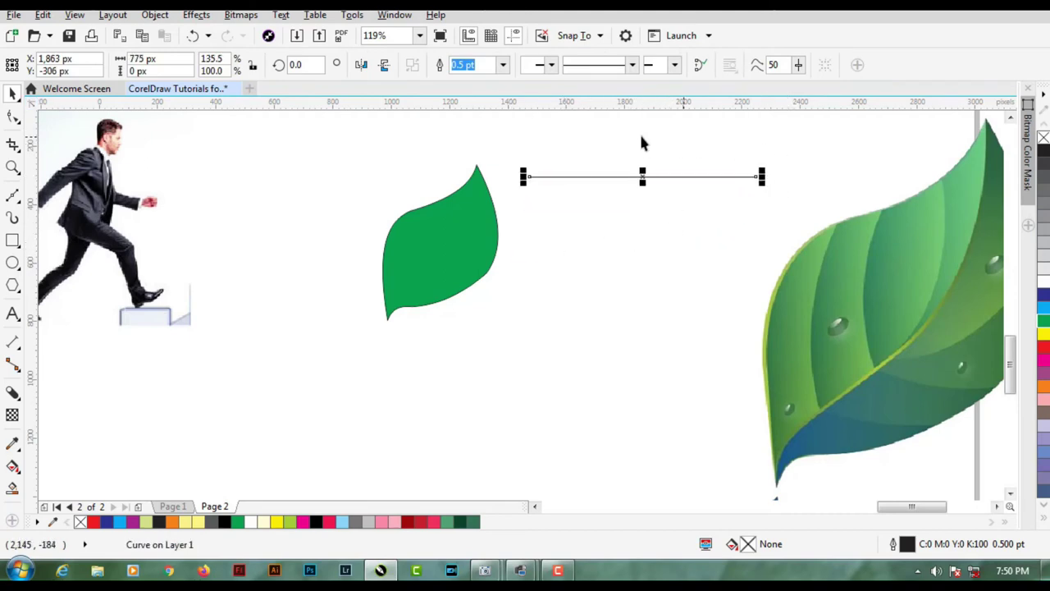
- Try outline widths of 1.0 pt and 2.0 pt on the horizontal line, and delete the line
{"action": "left_click", "coordinate": [478, 67]}
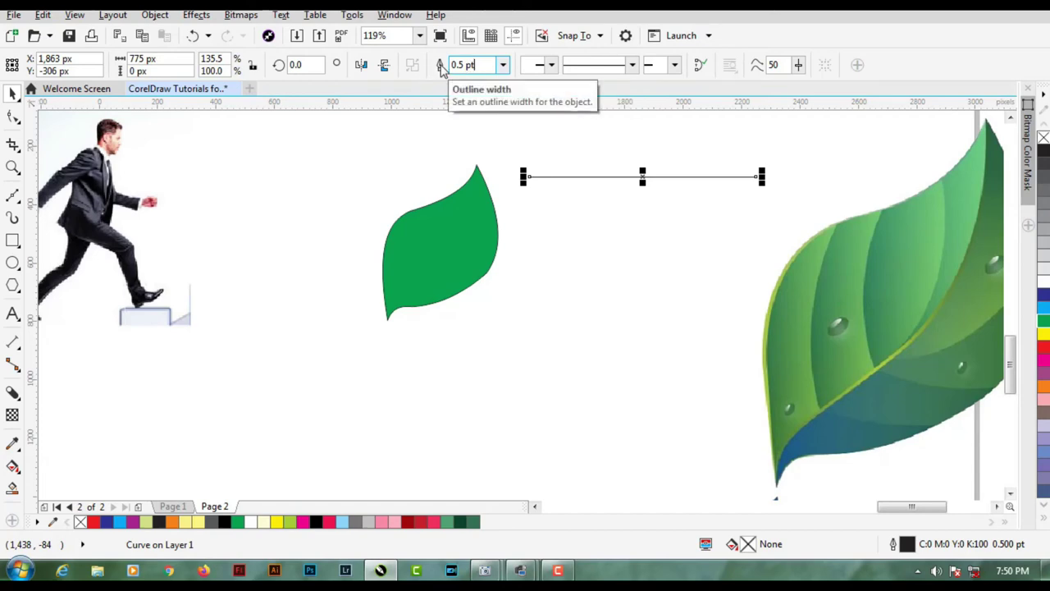
{"action": "left_click", "coordinate": [503, 65]}
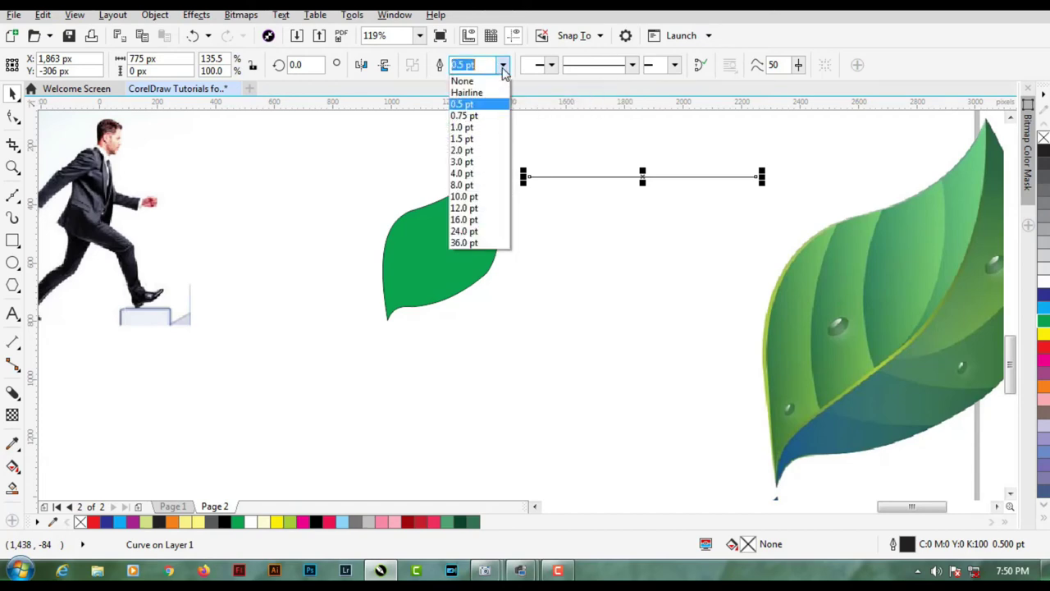
{"action": "left_click", "coordinate": [463, 128]}
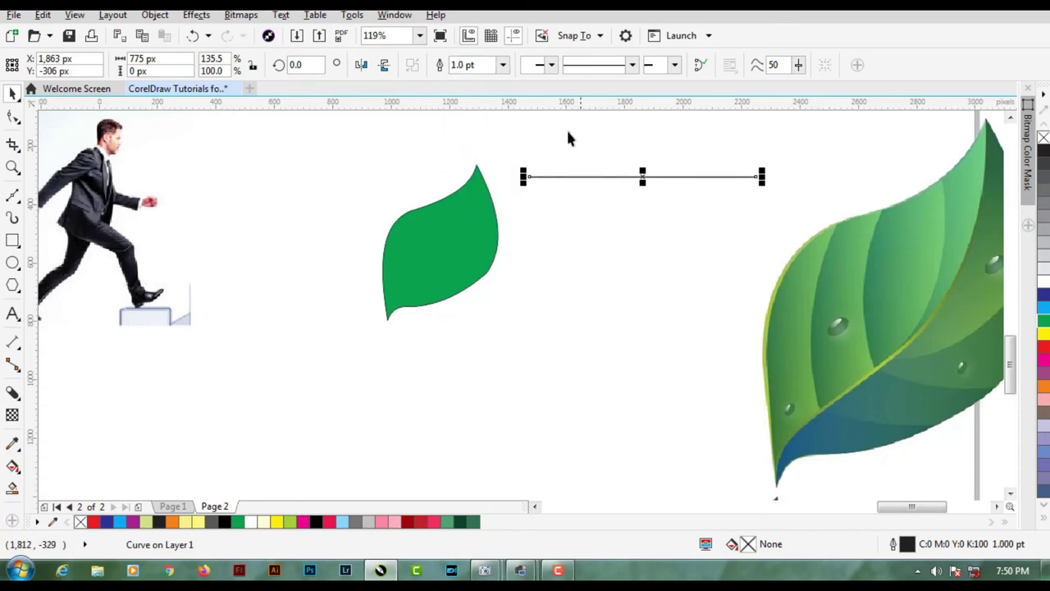
{"action": "left_click", "coordinate": [503, 65]}
{"action": "left_click", "coordinate": [463, 151]}
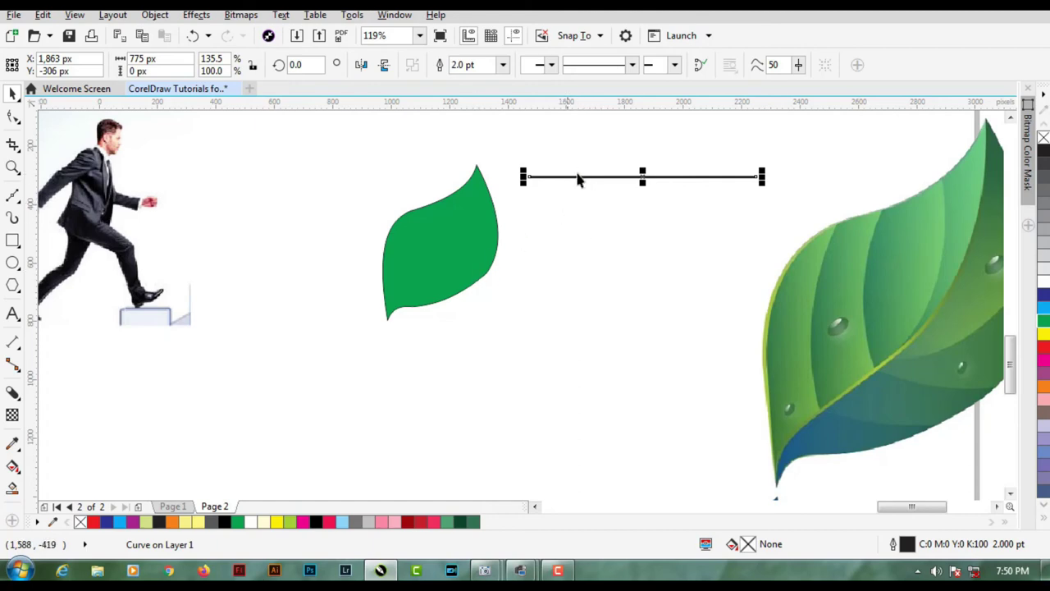
{"action": "key", "text": "Delete"}
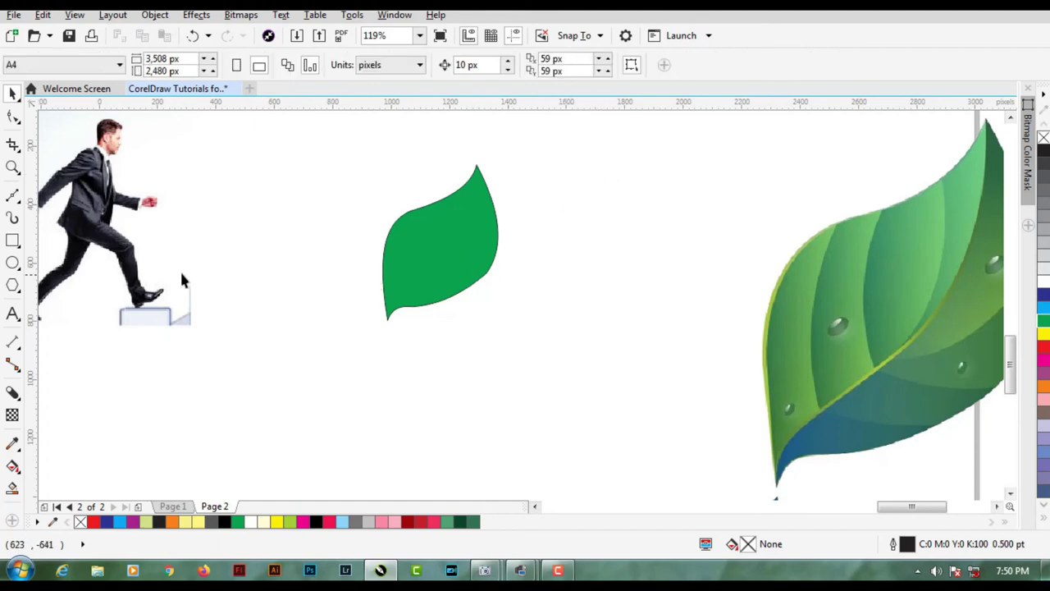
- Move the small green leaf shape on top of the large leaf picture and deselect it
{"action": "left_click_drag", "start_coordinate": [471, 262], "coordinate": [931, 302]}
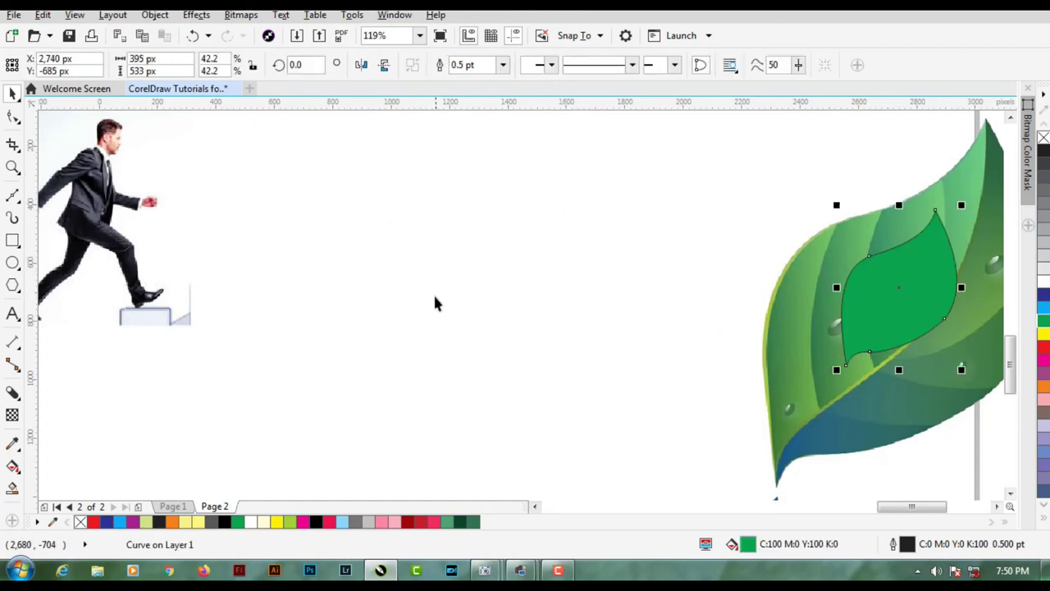
{"action": "left_click", "coordinate": [434, 301]}
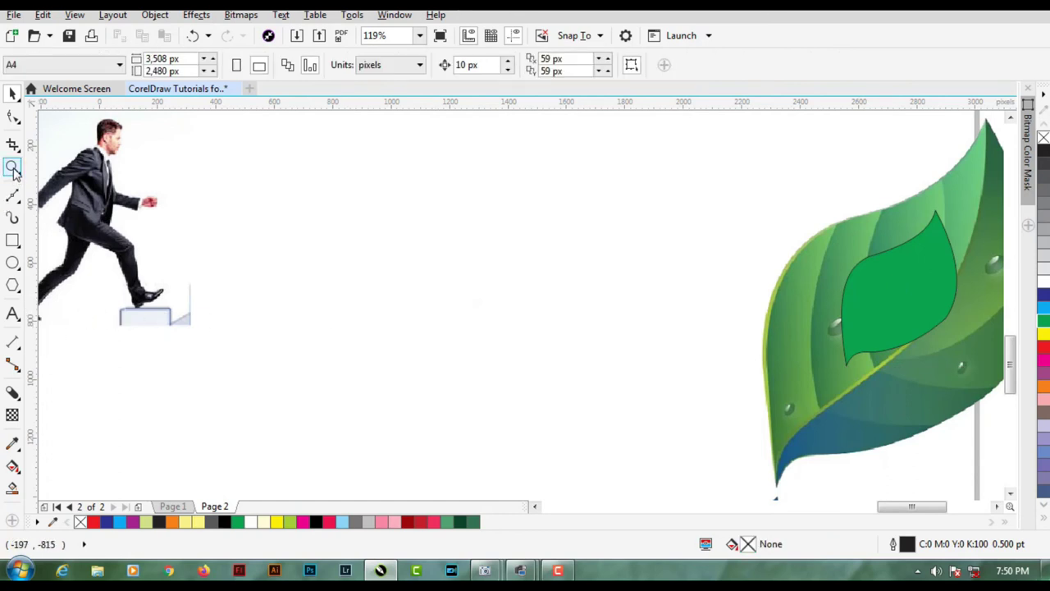
- Draw a closed triangle about 983 × 635 px with the Pen tool in the empty page area, and delete it
{"action": "left_click", "coordinate": [13, 197]}
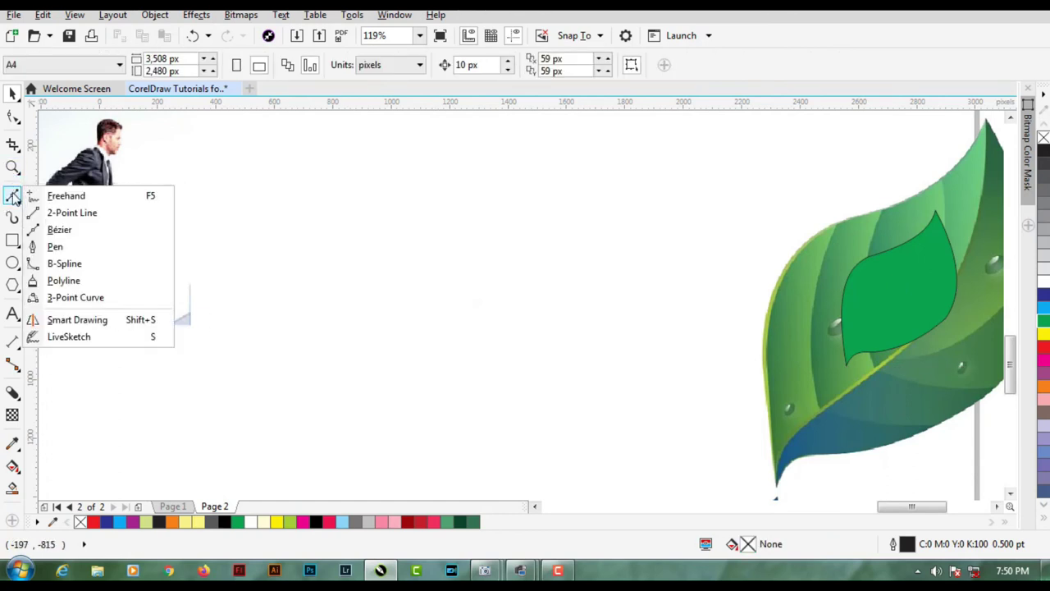
{"action": "left_click", "coordinate": [55, 248]}
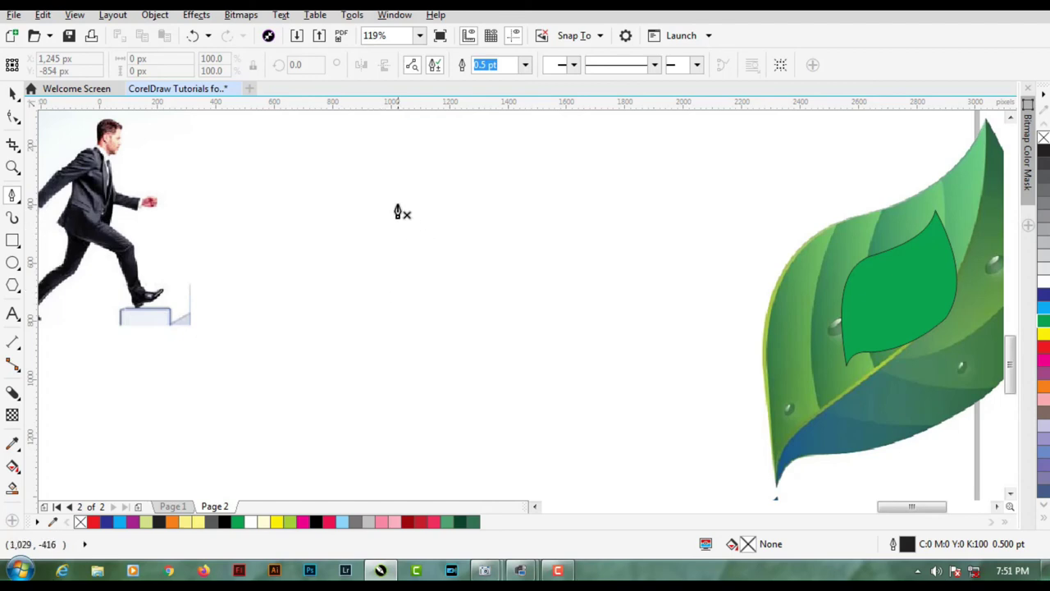
{"action": "left_click", "coordinate": [274, 241]}
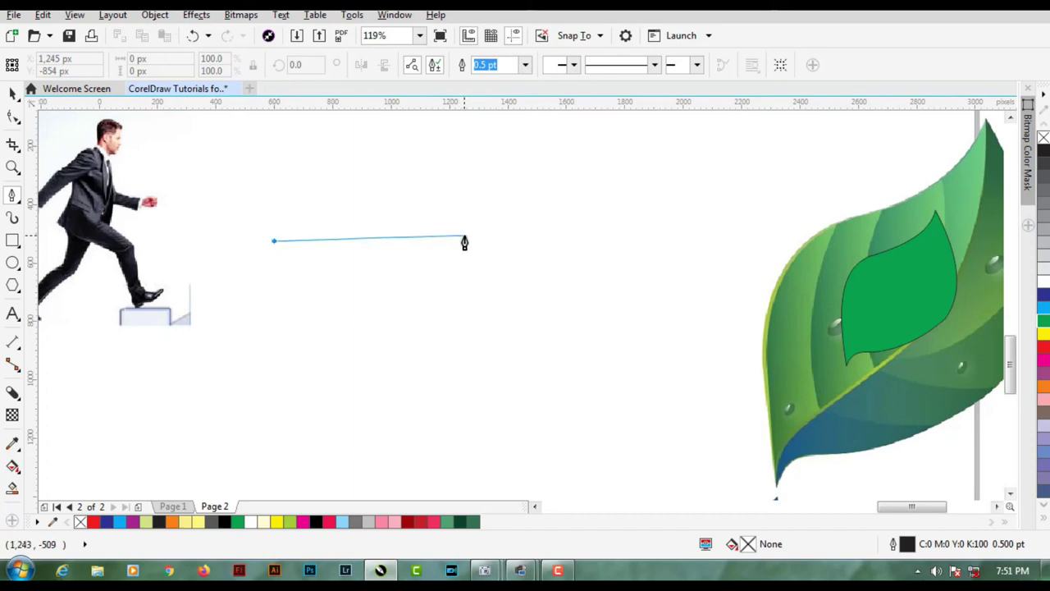
{"action": "left_click", "coordinate": [561, 242]}
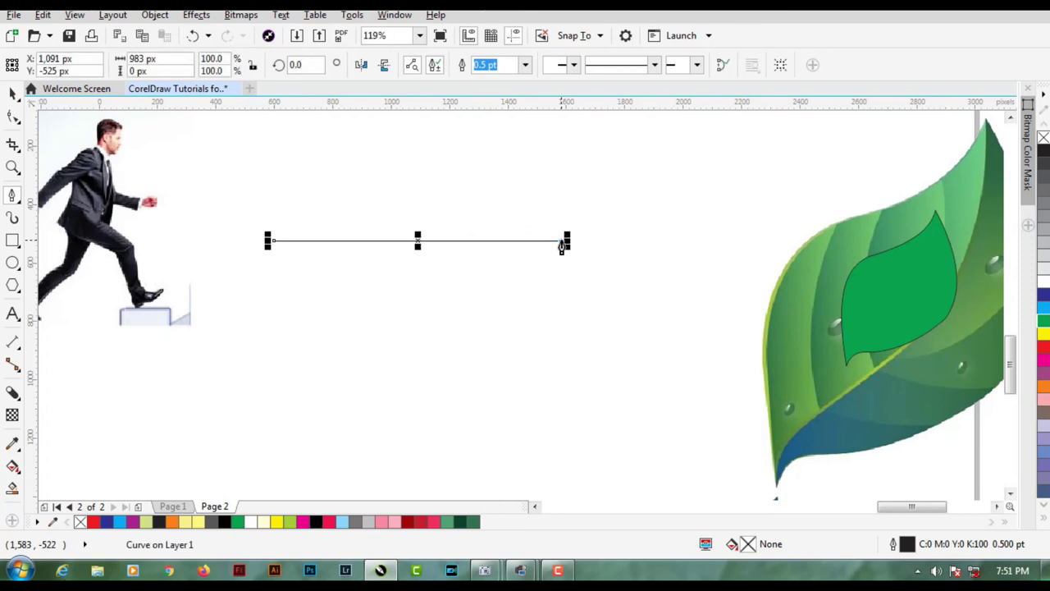
{"action": "left_click", "coordinate": [444, 427]}
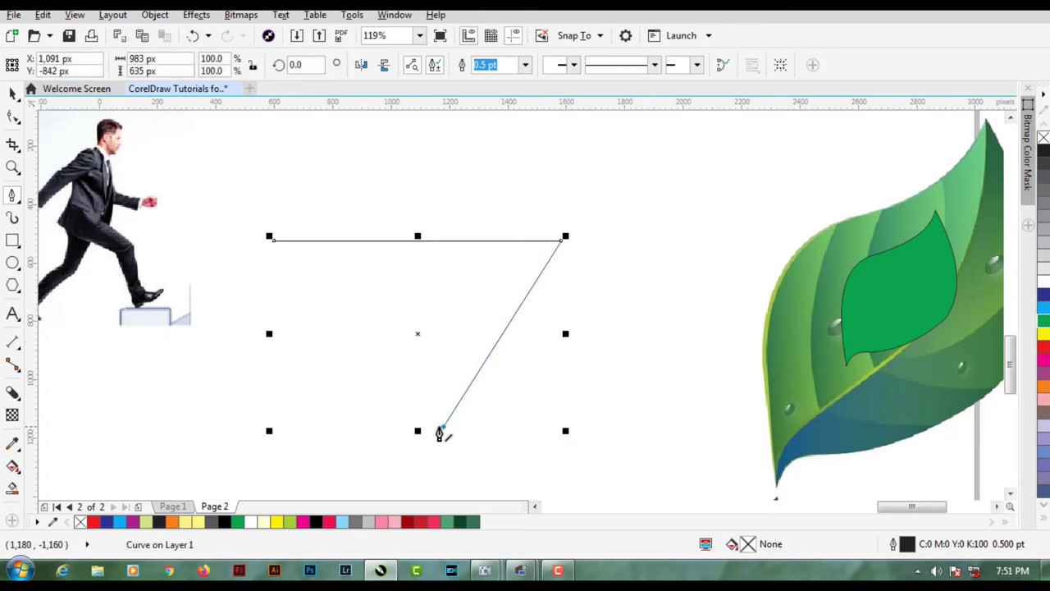
{"action": "left_click", "coordinate": [274, 244]}
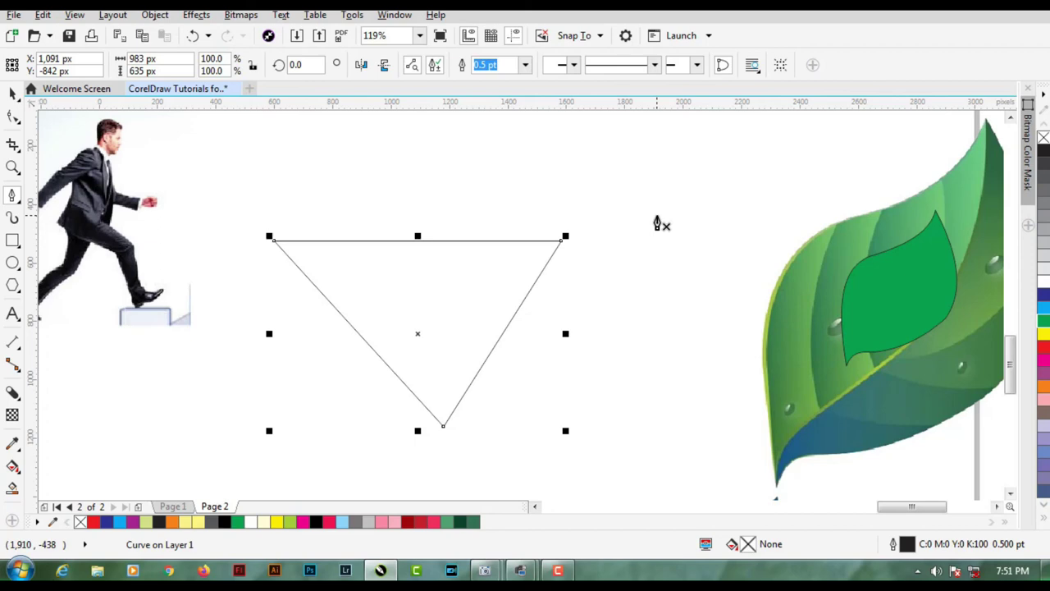
{"action": "key", "text": "Delete"}
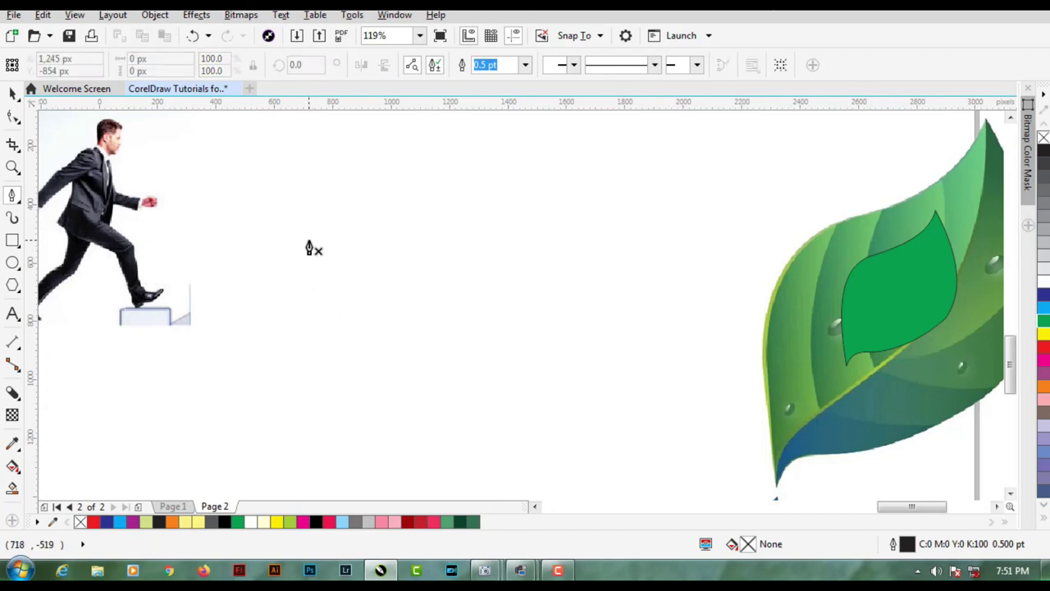
- Draw an open path of four curved segments about 1,456 × 974 px with the Pen tool in the empty area between the man and the leaf
{"action": "left_click", "coordinate": [309, 239]}
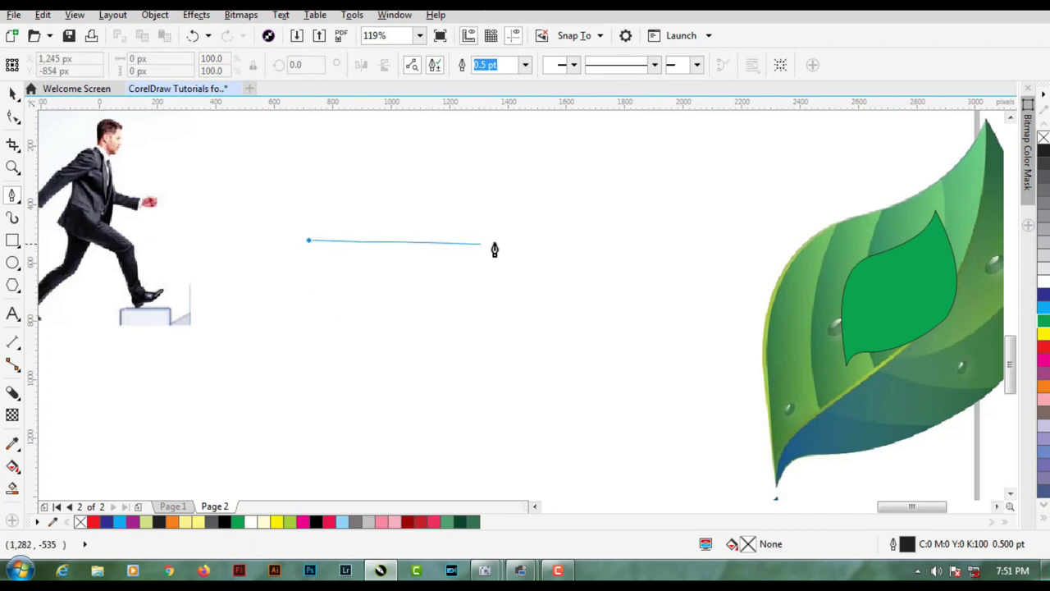
{"action": "left_click", "coordinate": [561, 244]}
{"action": "left_click_drag", "start_coordinate": [561, 244], "coordinate": [690, 326]}
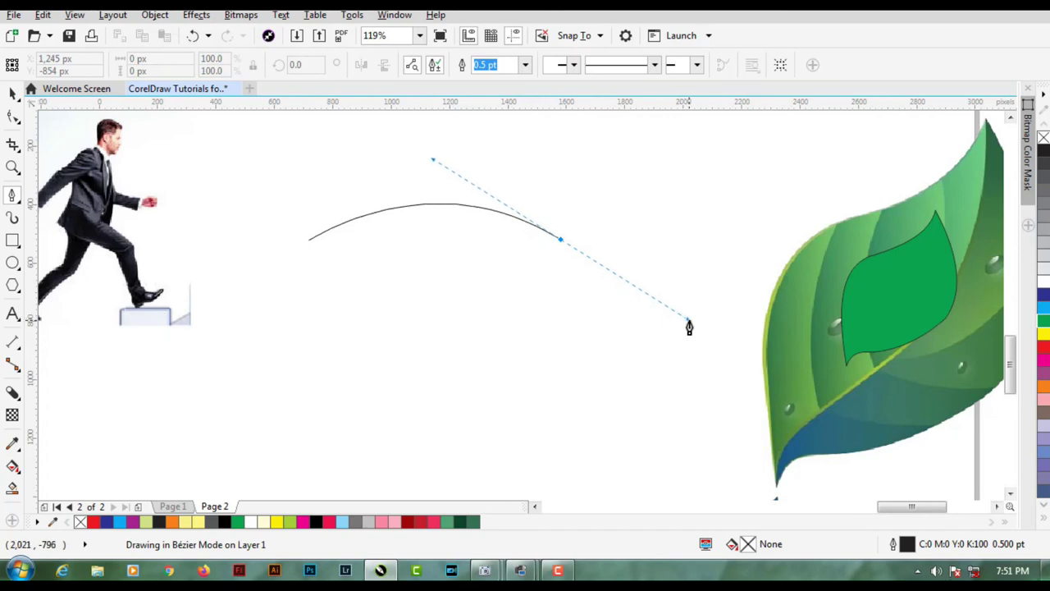
{"action": "left_click_drag", "start_coordinate": [689, 327], "coordinate": [689, 327]}
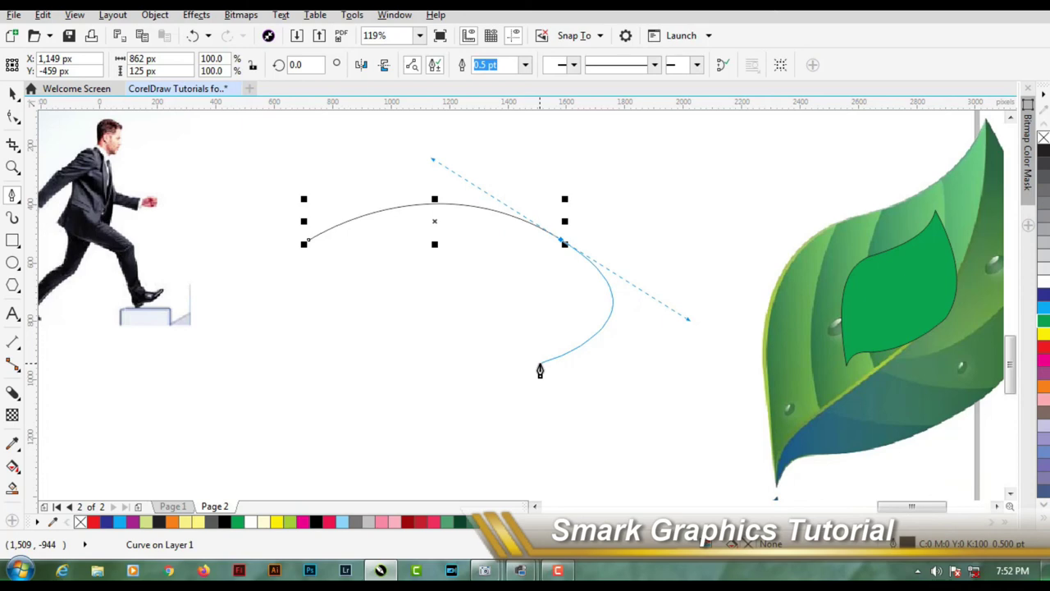
{"action": "left_click", "coordinate": [540, 366]}
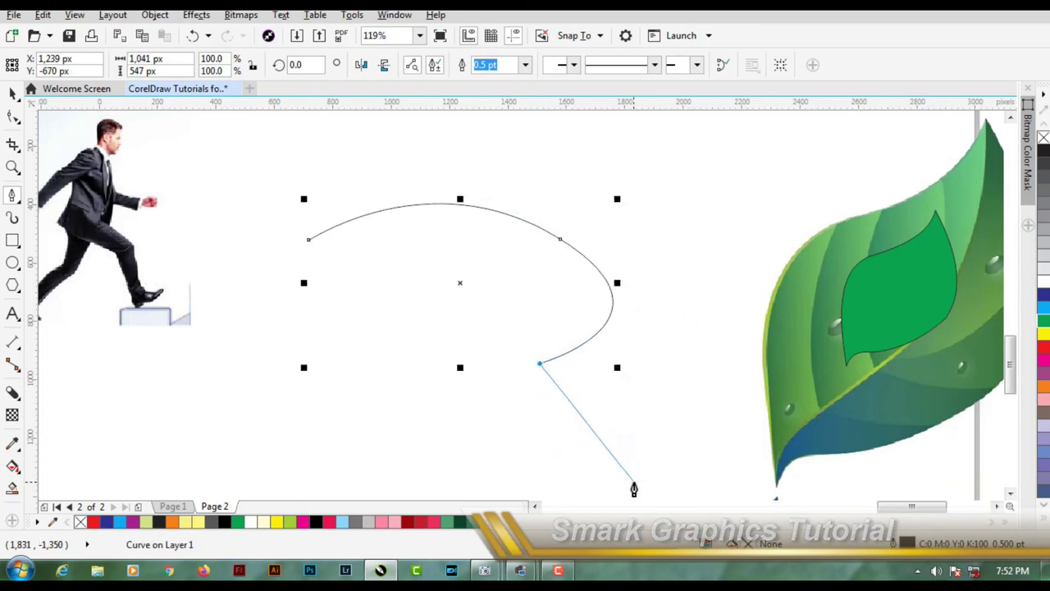
{"action": "mouse_move", "coordinate": [633, 483]}
{"action": "left_mouse_down"}
{"action": "mouse_move", "coordinate": [776, 471]}
{"action": "mouse_move", "coordinate": [825, 439]}
{"action": "mouse_move", "coordinate": [839, 435]}
{"action": "mouse_move", "coordinate": [845, 445]}
{"action": "left_mouse_up"}
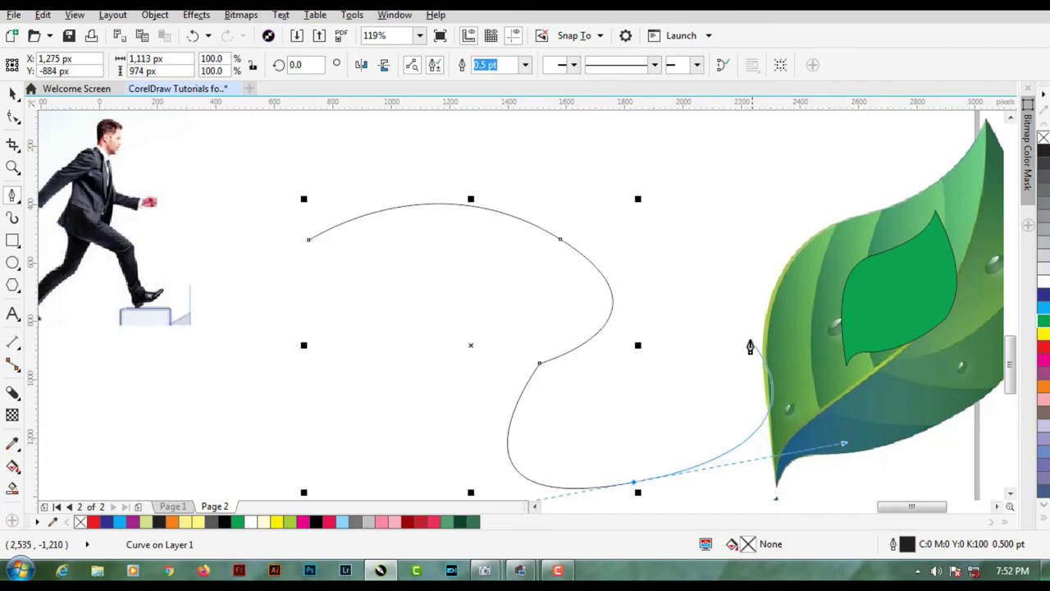
{"action": "left_click", "coordinate": [657, 280]}
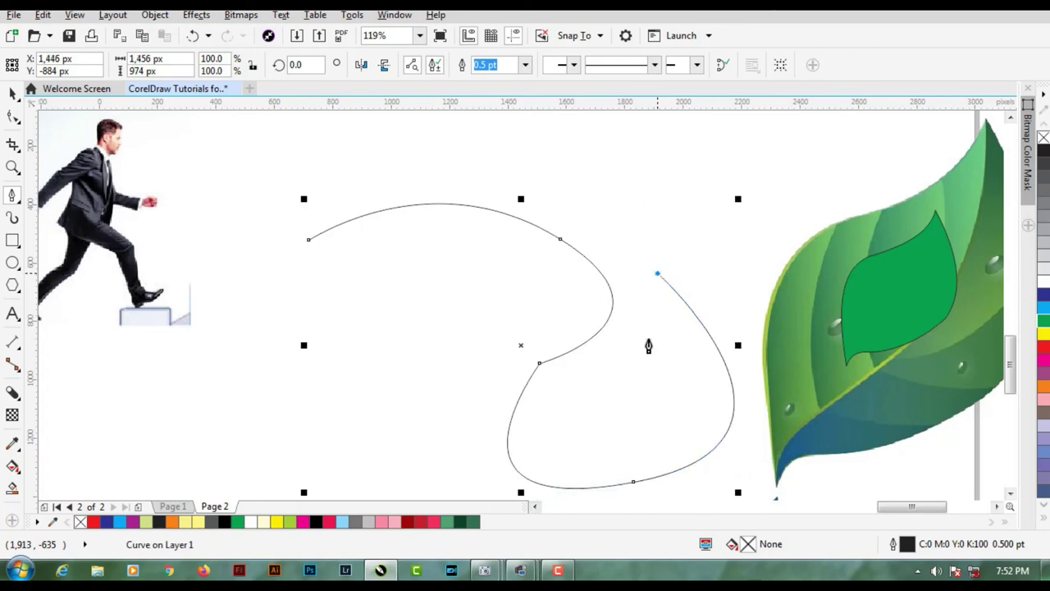
- Close the curved path with four straight segments to about 1,559 × 1,142 px overall, and delete the shape
{"action": "left_click", "coordinate": [500, 157]}
{"action": "left_click", "coordinate": [313, 154]}
{"action": "left_click", "coordinate": [279, 216]}
{"action": "left_click", "coordinate": [309, 239]}
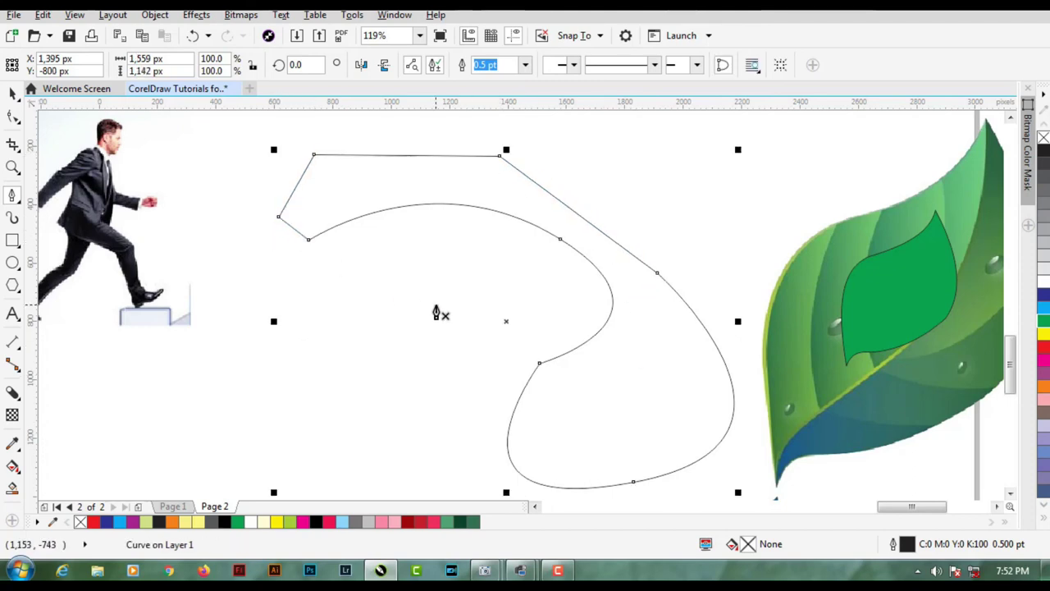
{"action": "key", "text": "Delete"}
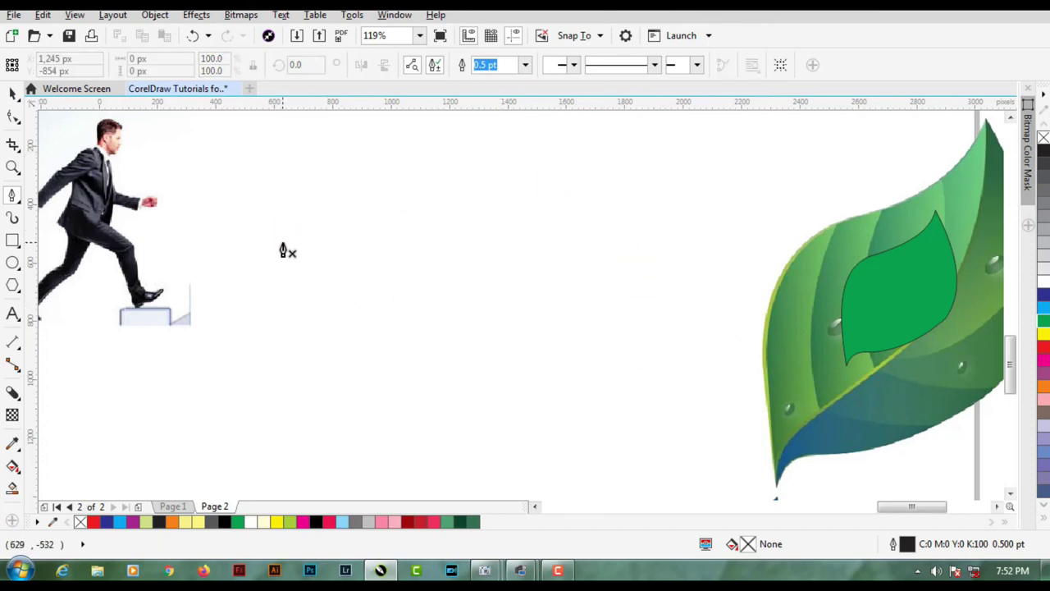
{"action": "key", "text": "space"}
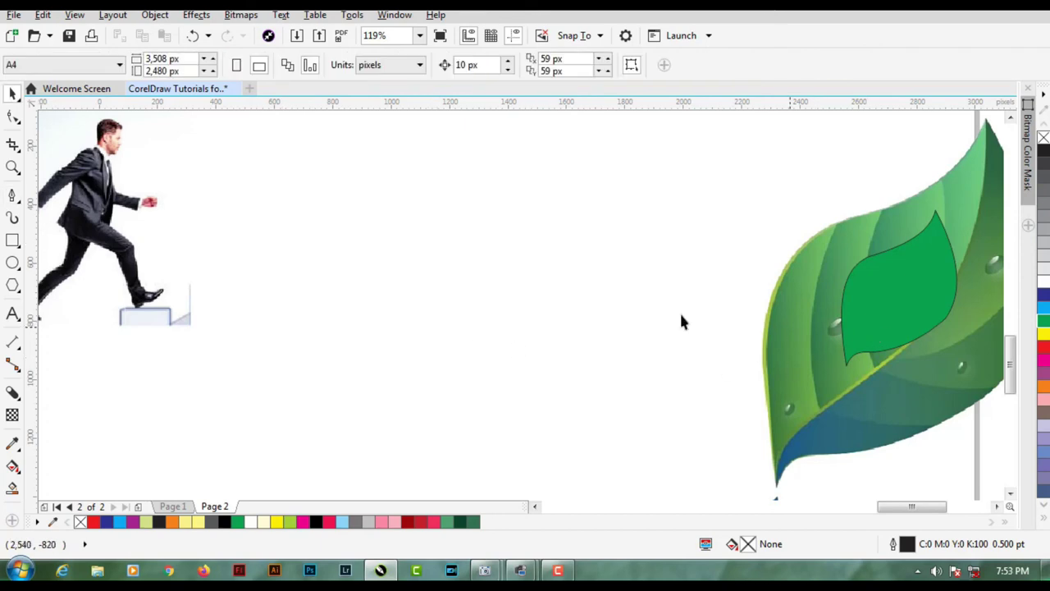